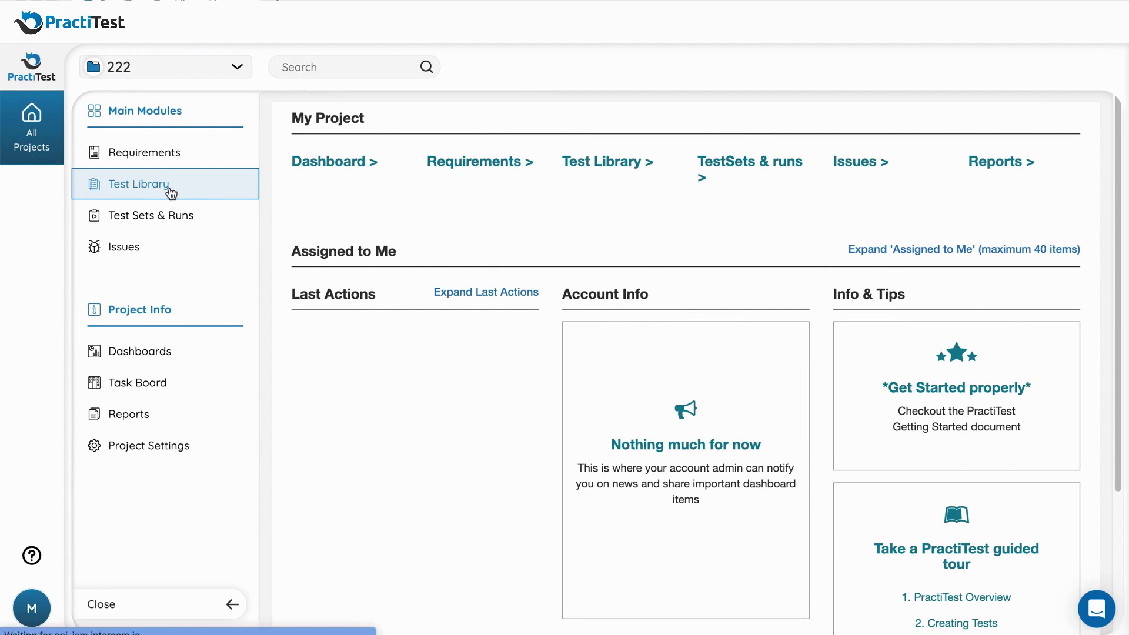
Browse the Test Library, then list all 11 test sets with their run statuses
click(169, 187)
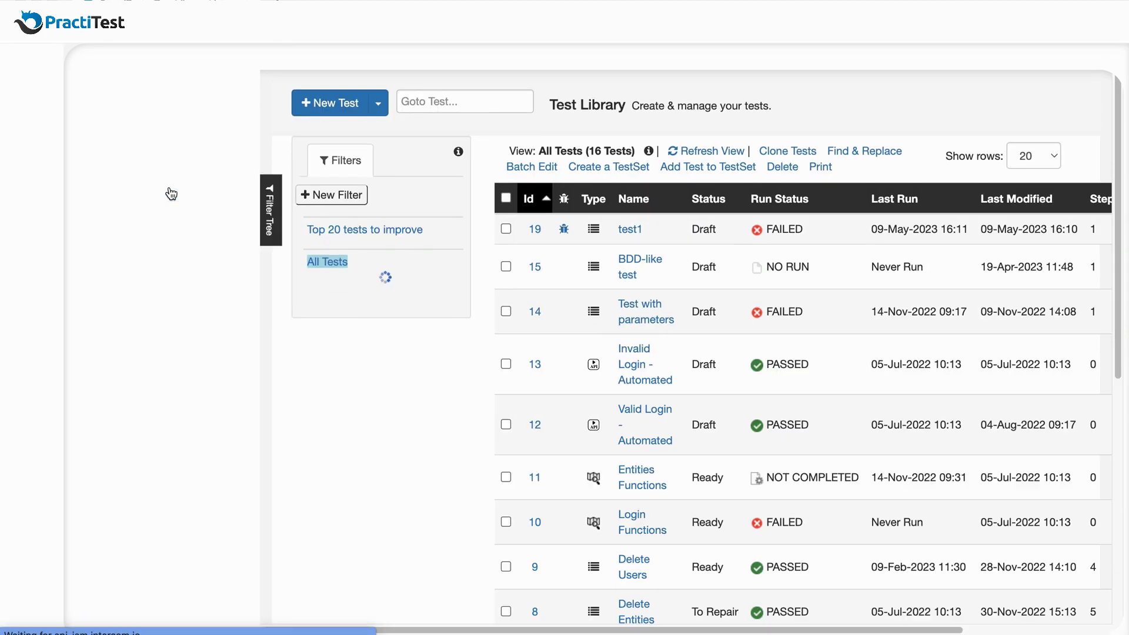
mouse_move(1115, 153)
mouse_down()
mouse_move(1115, 405)
mouse_move(1115, 159)
mouse_up()
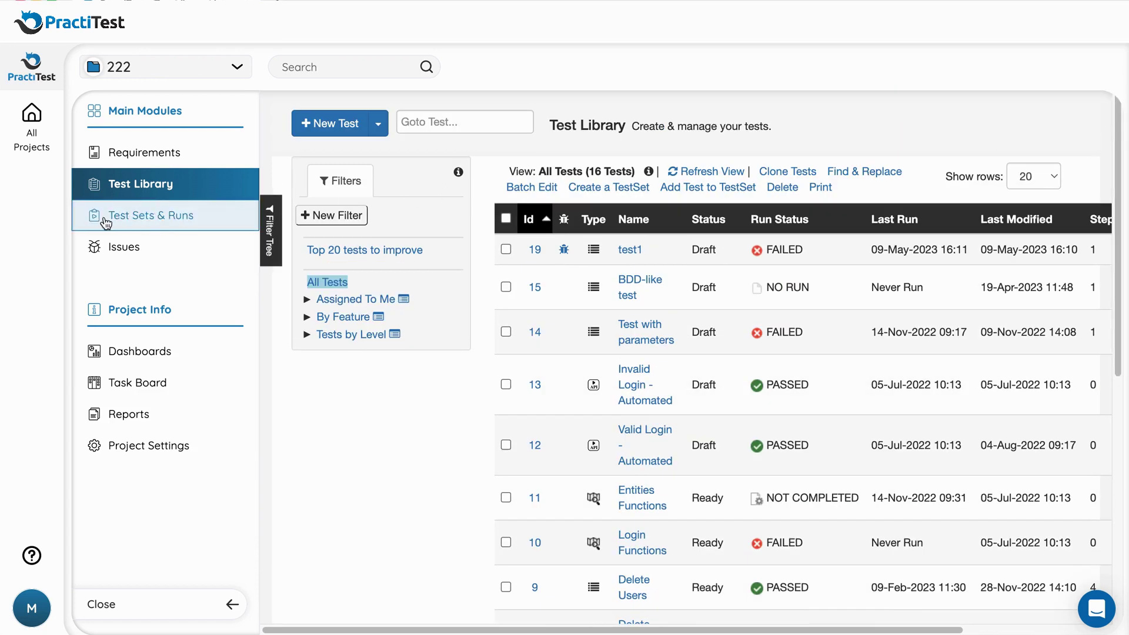
click(140, 222)
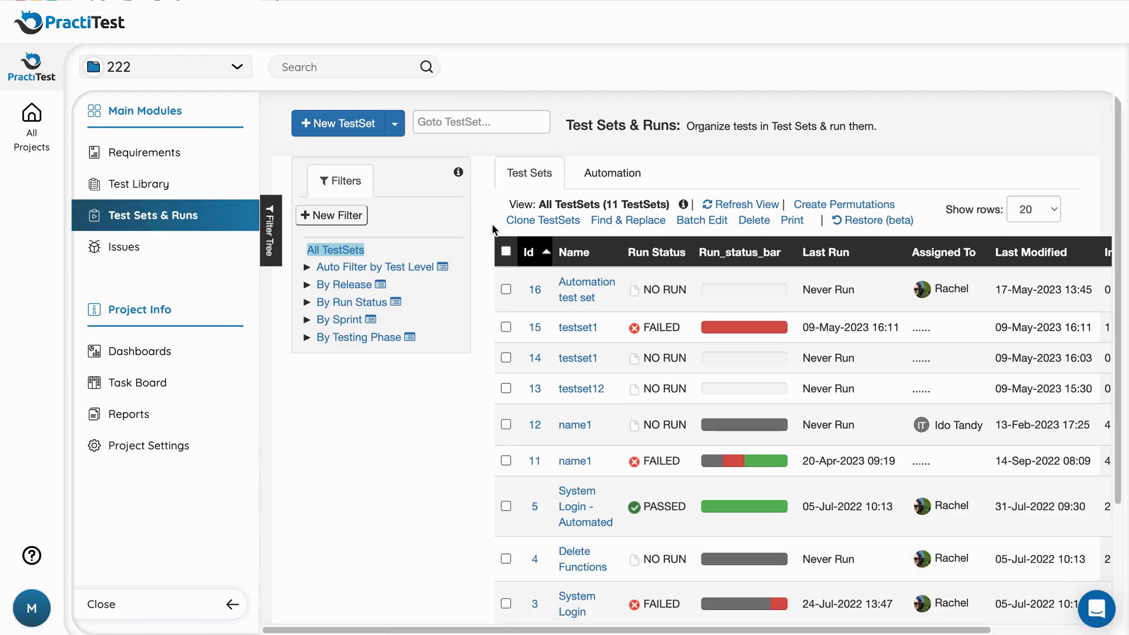
drag(1117, 146, 1105, 88)
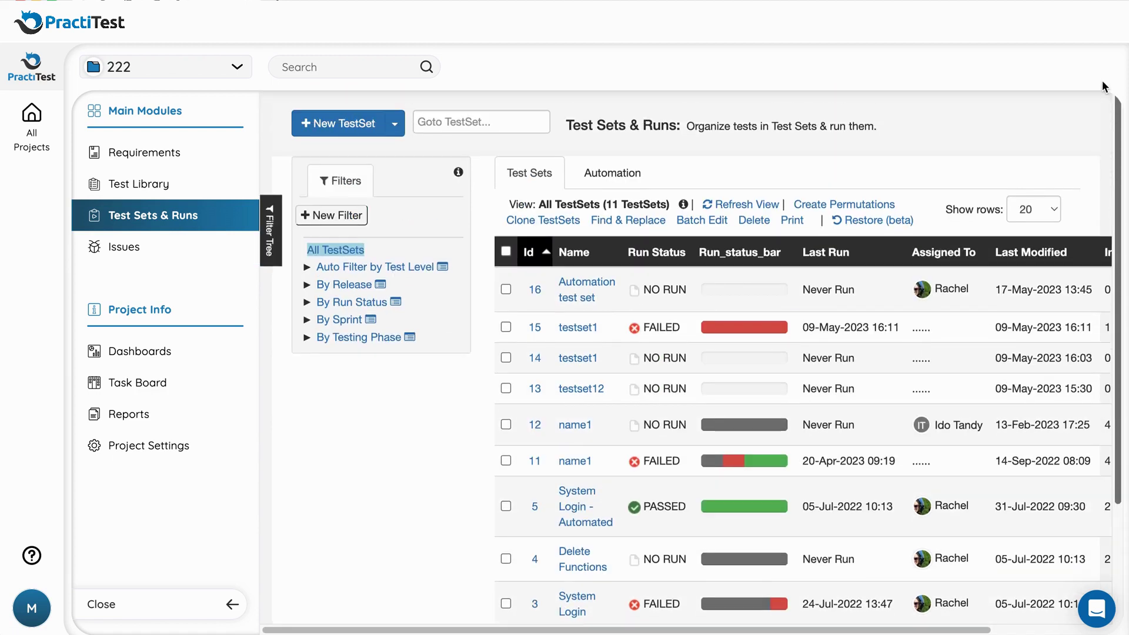
Create and save a new test named 'Login Params'
click(176, 185)
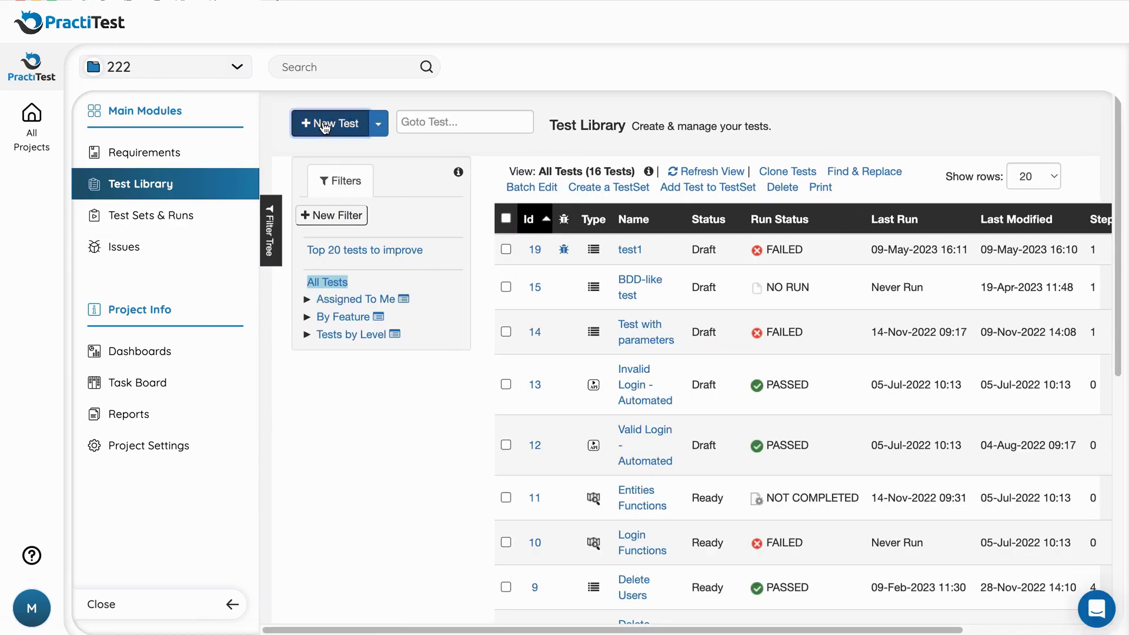
click(323, 125)
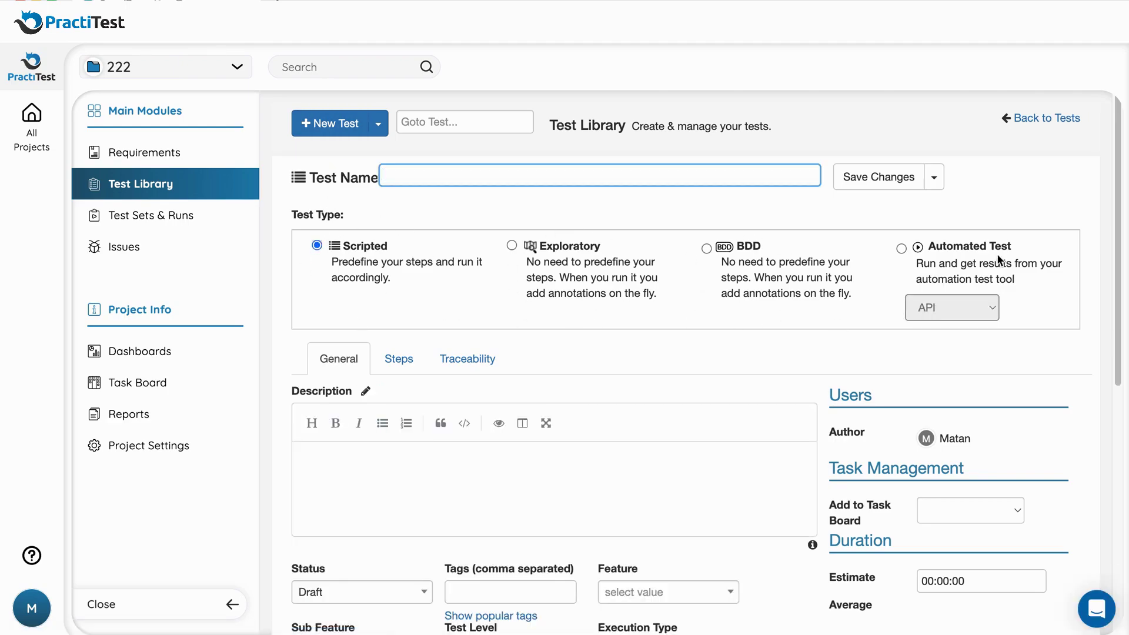
click(640, 182)
text(Login Params)
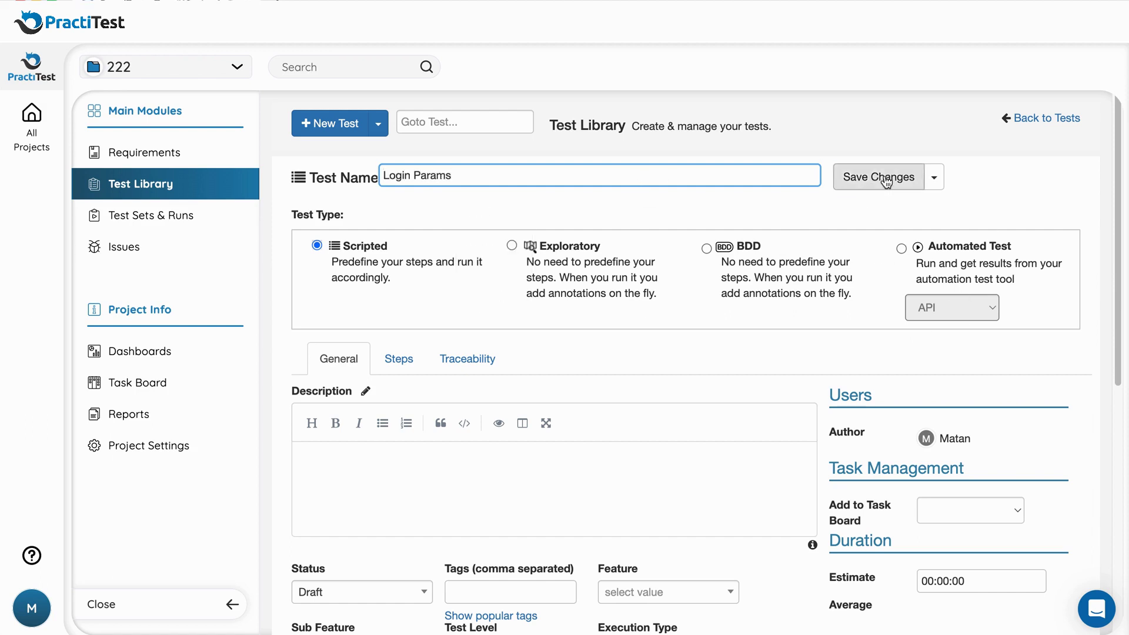
click(881, 177)
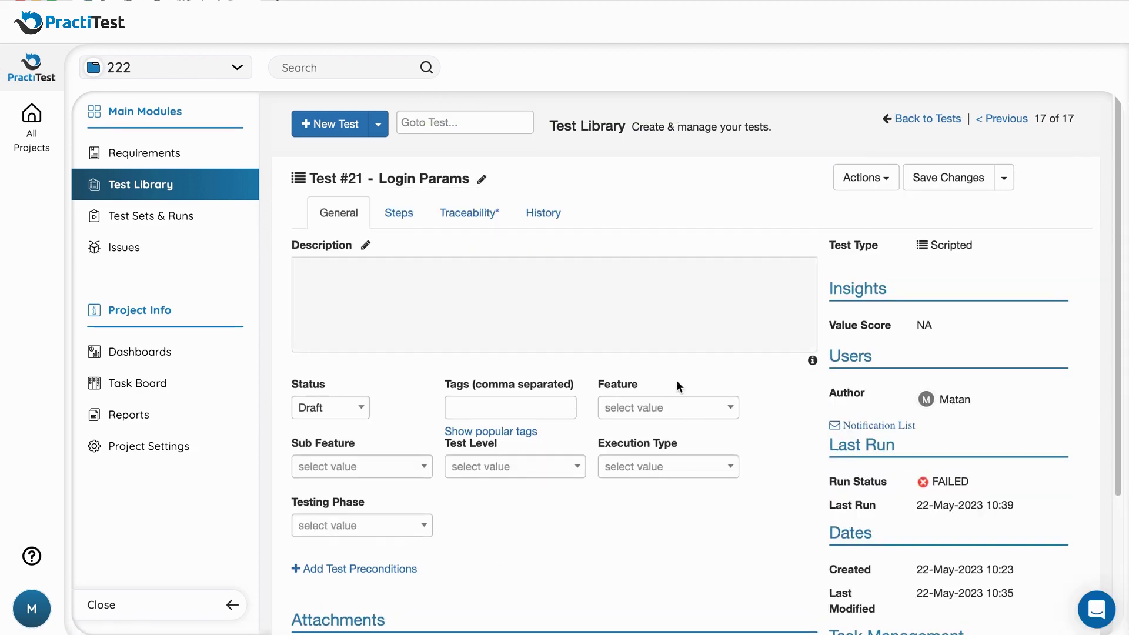
Review the Test Level, Execution Type and Testing Phase options, then view Test #21's traceability
scroll(735, 383, down, 2)
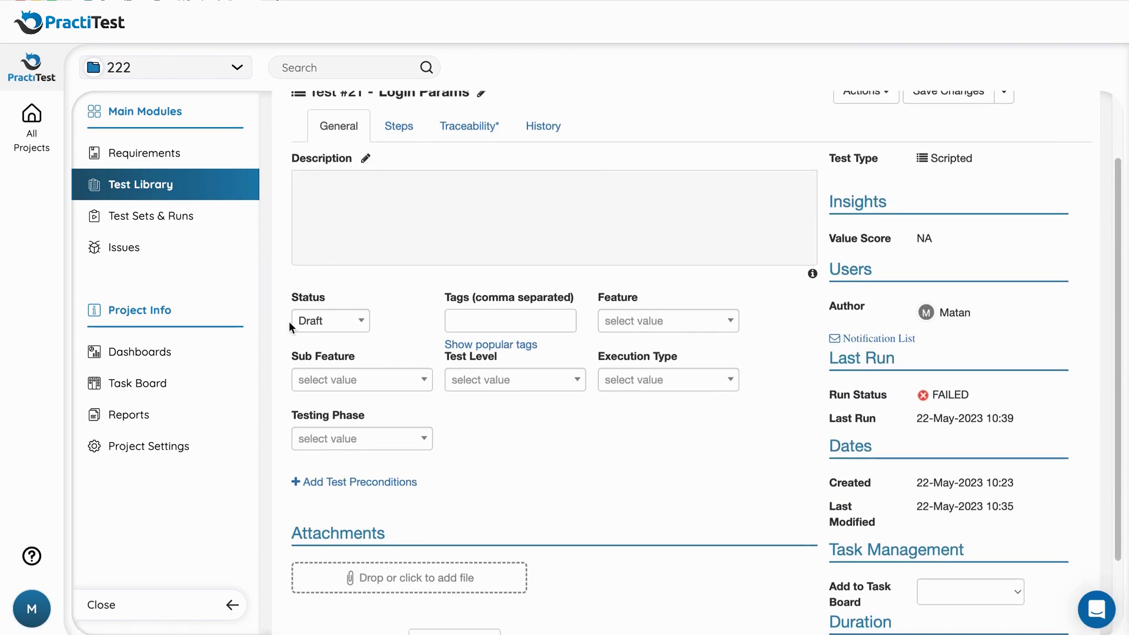
click(499, 381)
click(651, 381)
click(410, 447)
click(409, 447)
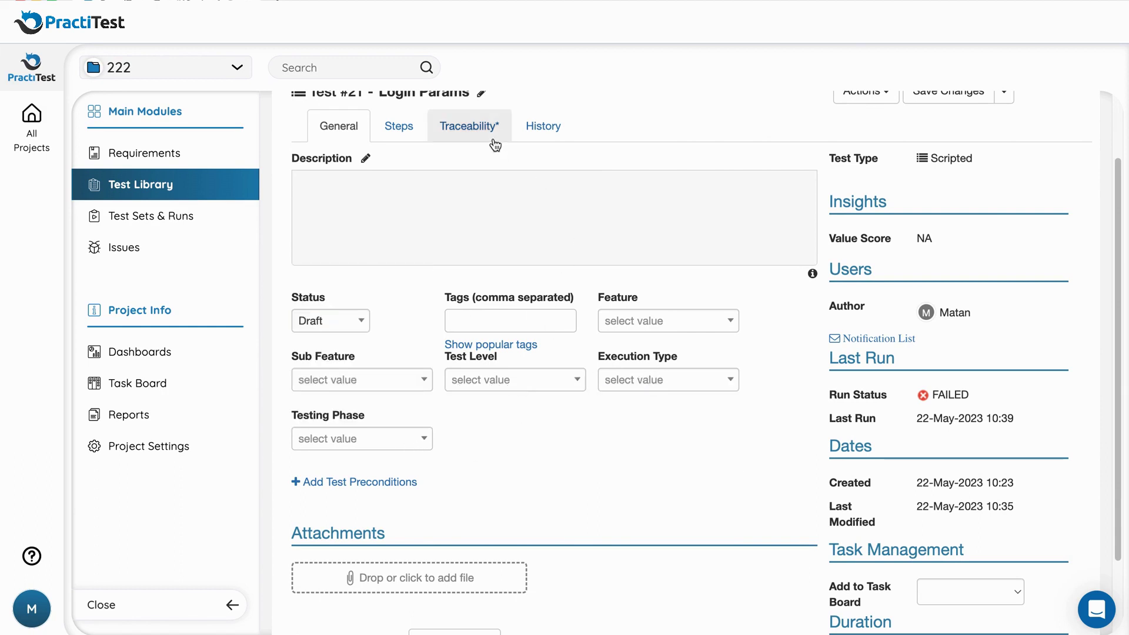
click(483, 129)
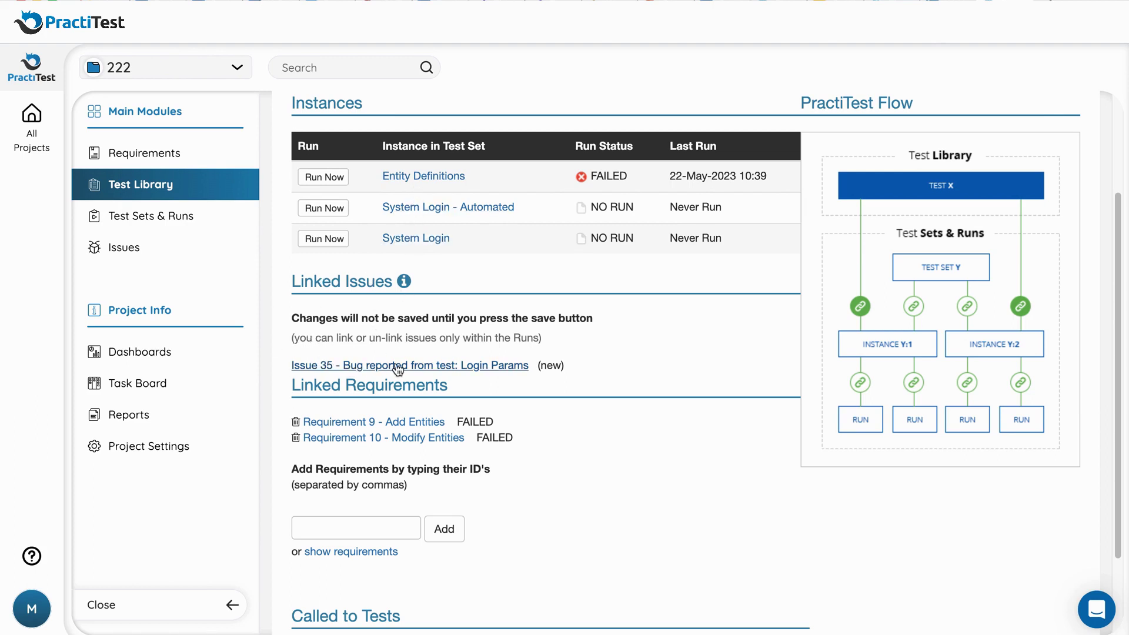
scroll(599, 402, up, 3)
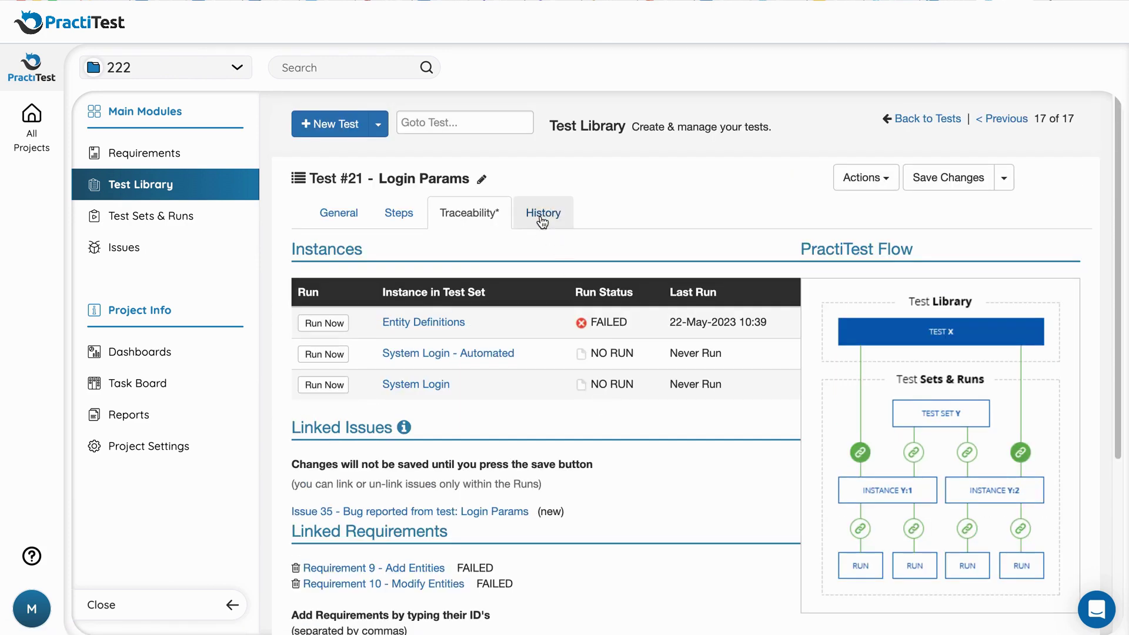
Add step 'Login': go to Login screen with {{Password}}, expecting the password field to appear
click(403, 207)
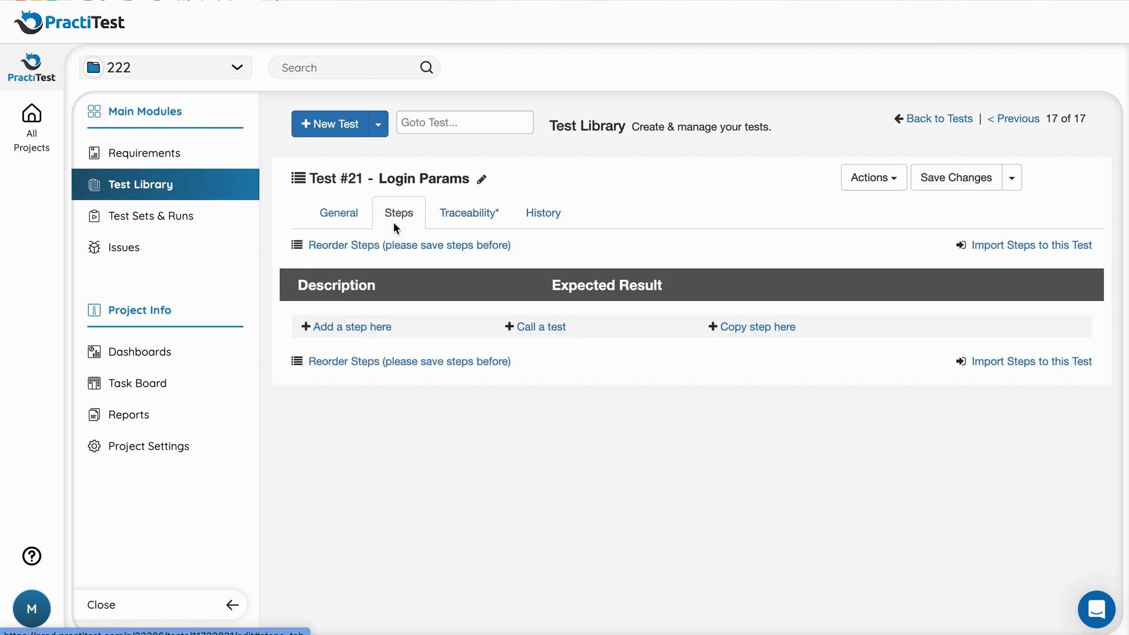
click(353, 327)
text(Login)
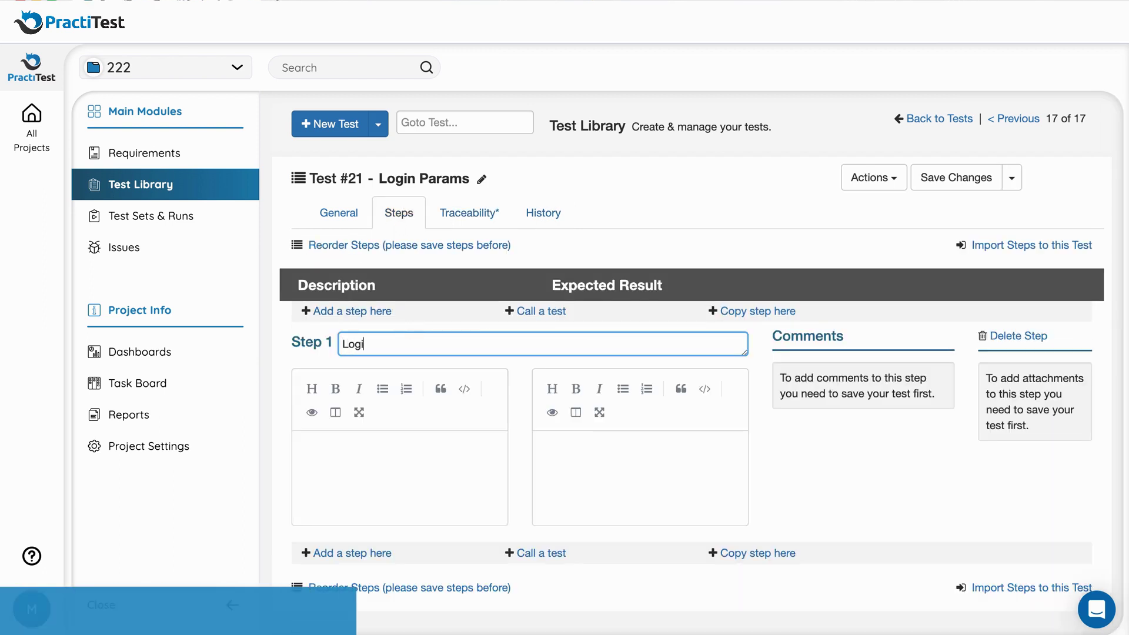
click(389, 479)
text(Go to Login screen)
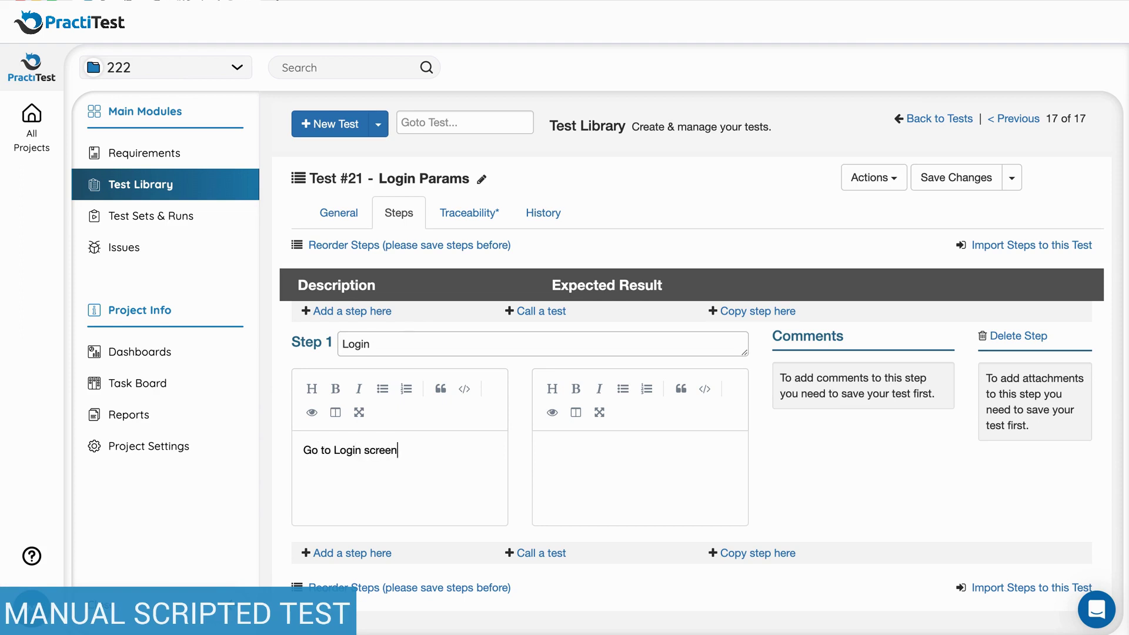
text(. Add {{)
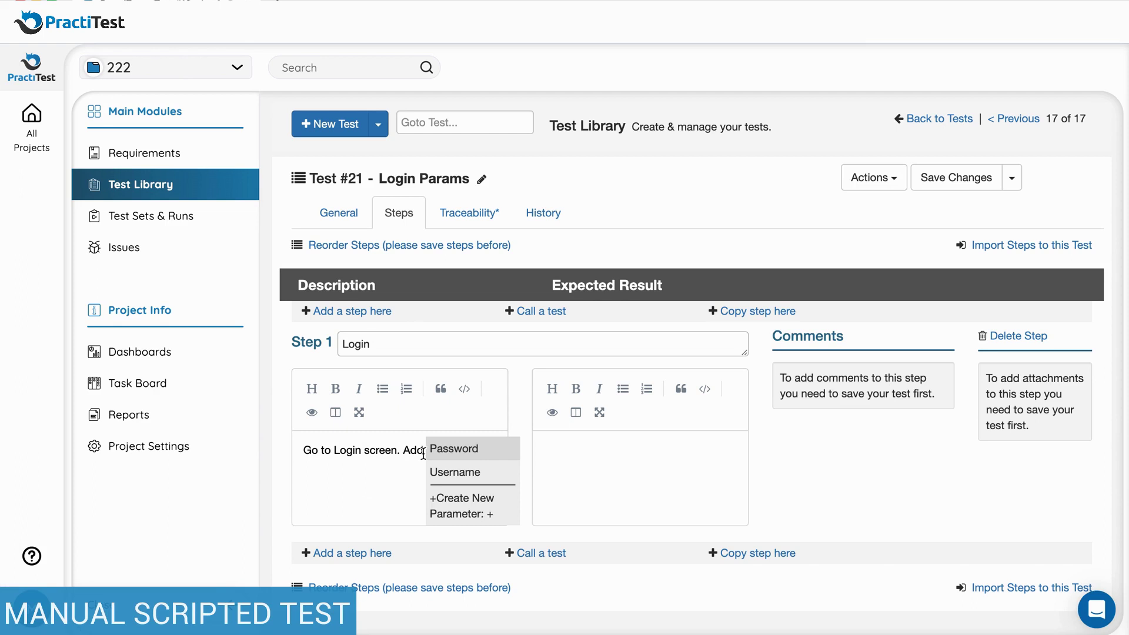
click(464, 447)
click(568, 442)
text(Passwor)
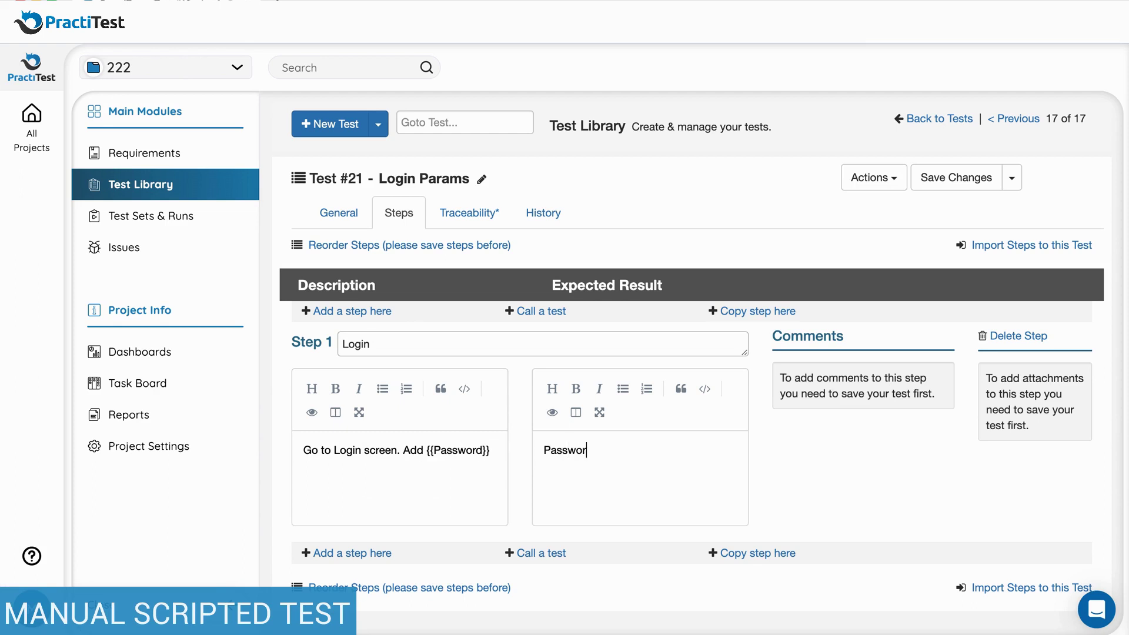
text(d fireeld will appear)
Add a second step 'stage 2' whose description uses the {{Password}} parameter
click(385, 551)
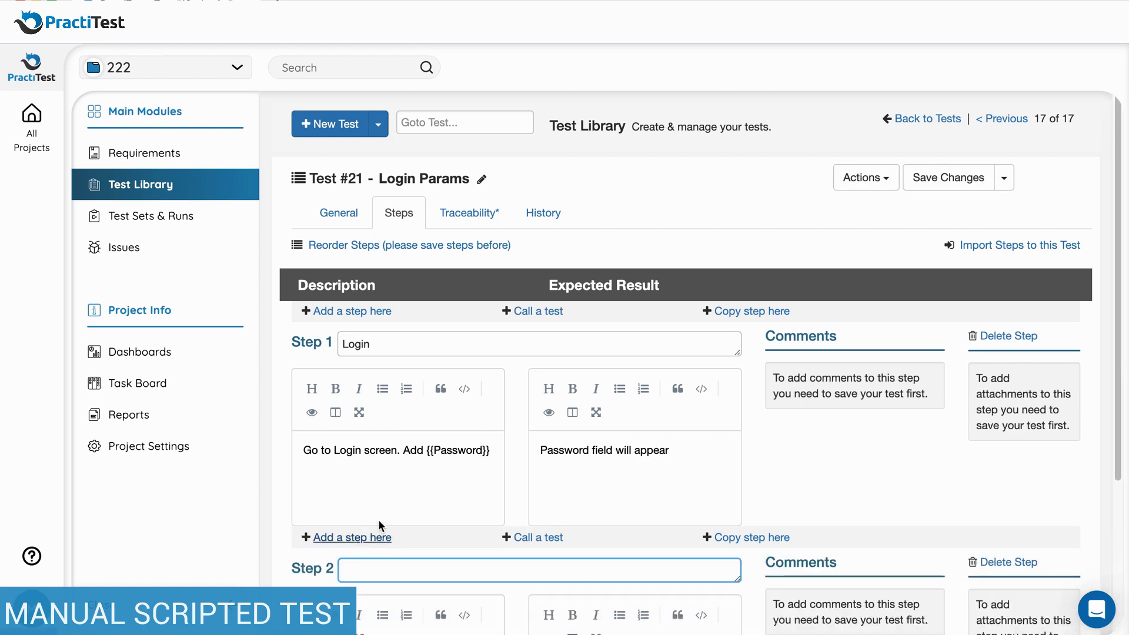
scroll(378, 529, down, 4)
text(stage 2)
click(372, 469)
text(add {{)
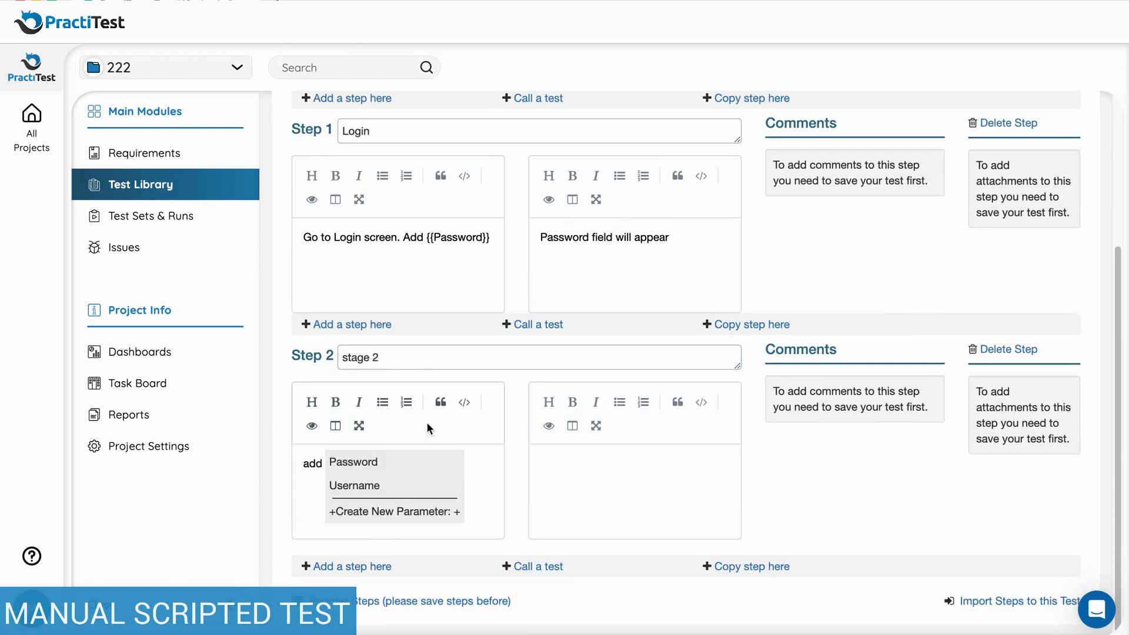
click(412, 466)
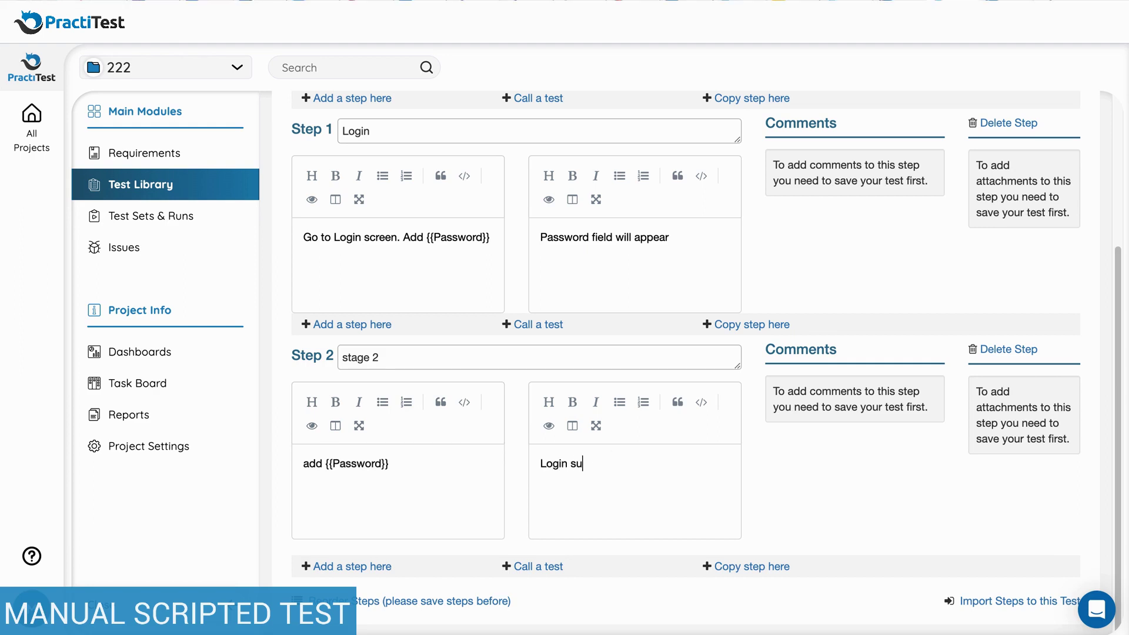
Add a call to Test #9 Delete Users as the third step
click(532, 566)
click(655, 568)
click(655, 599)
click(534, 590)
scroll(533, 588, down, 1)
scroll(456, 486, up, 5)
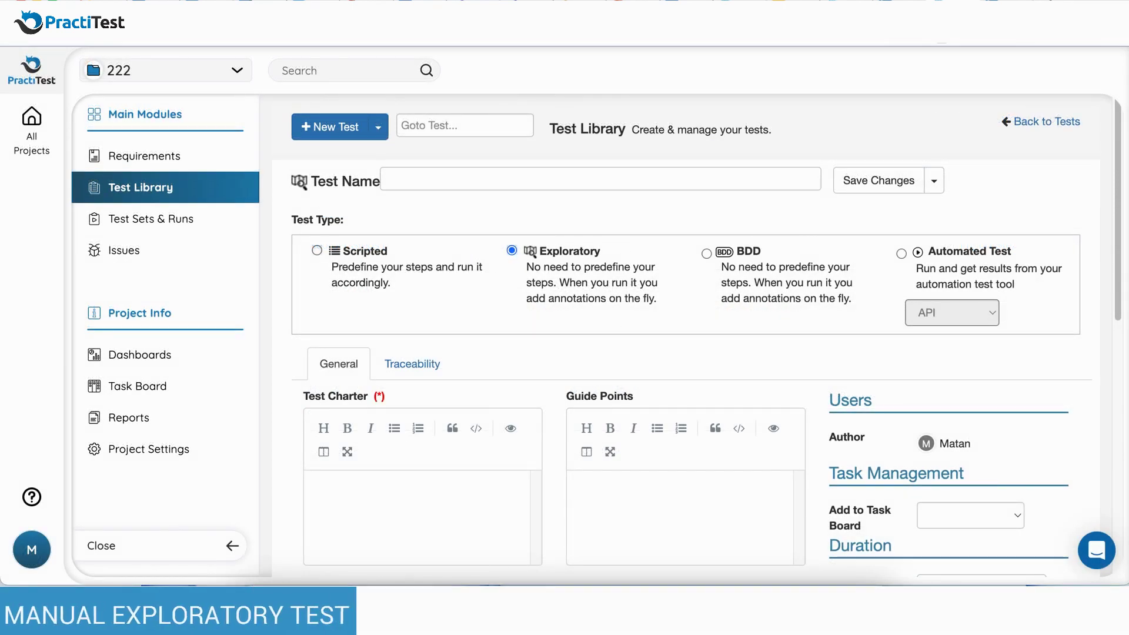
Enter the charter 'Explore setup and login' and four guide points formatted as a bulleted list
click(340, 497)
text(Explore setup and login)
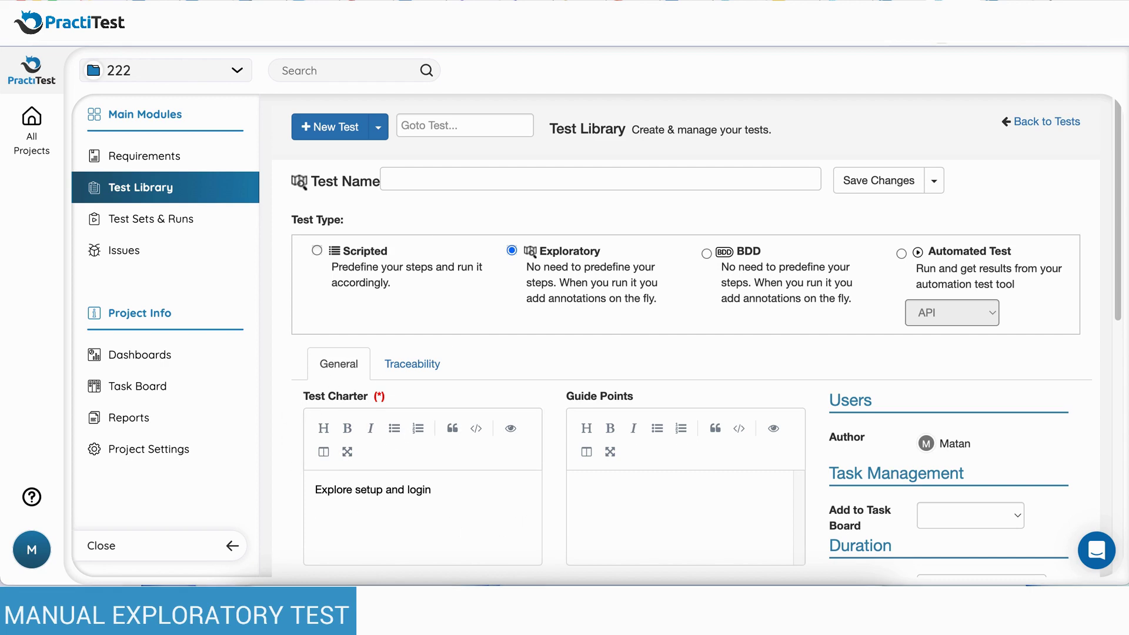
click(639, 486)
text(Set up in the right environment Set up in the wrong environment Use the correct characters for login Use the wrong characters for login)
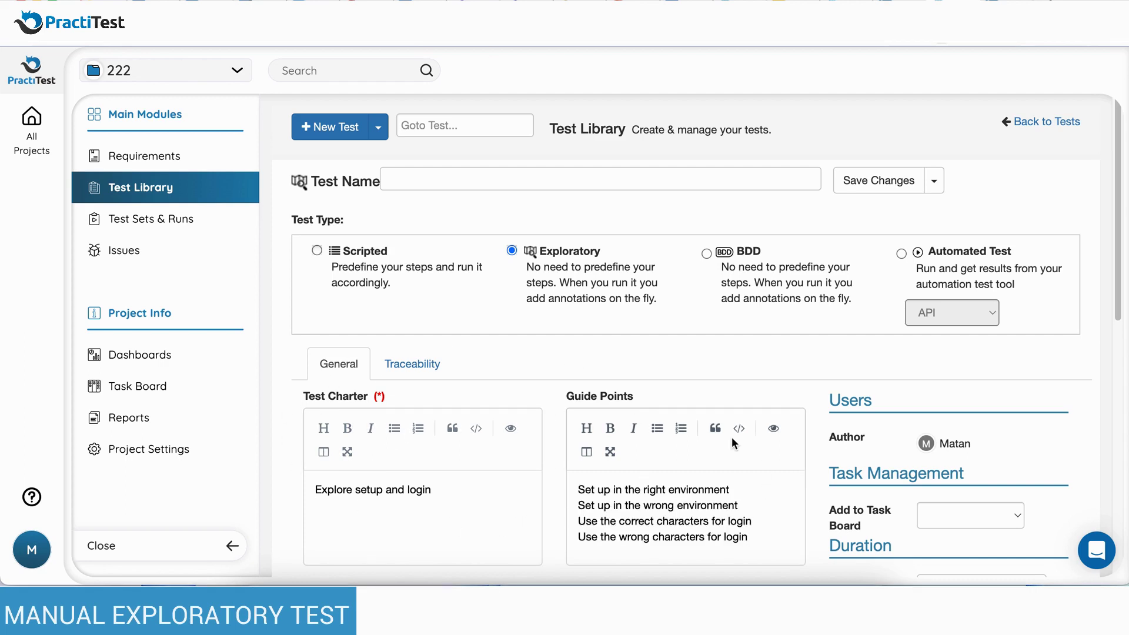
drag(748, 537, 579, 489)
click(657, 428)
click(652, 539)
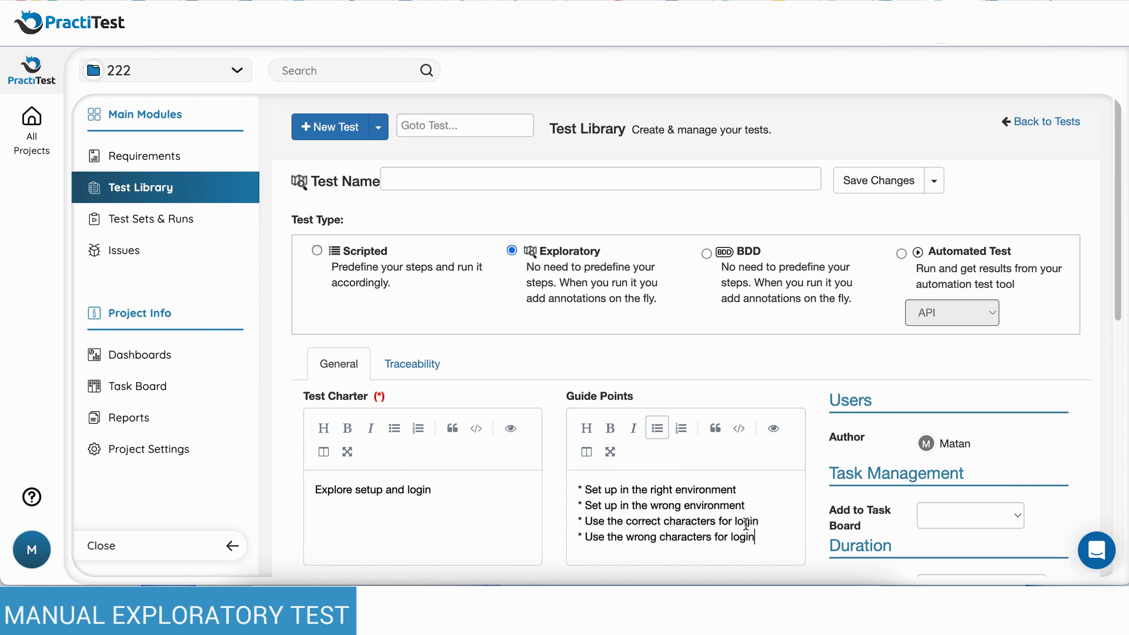
Make the new test BDD and paste the cucumber Scenario Outline with its Examples table
click(707, 253)
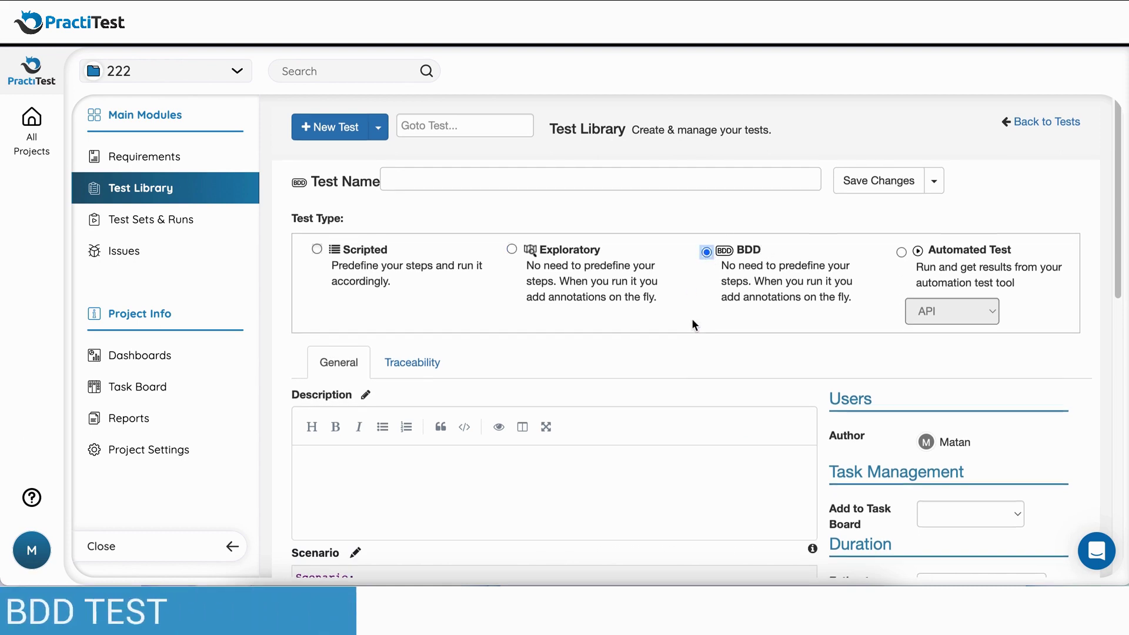
scroll(695, 325, down, 5)
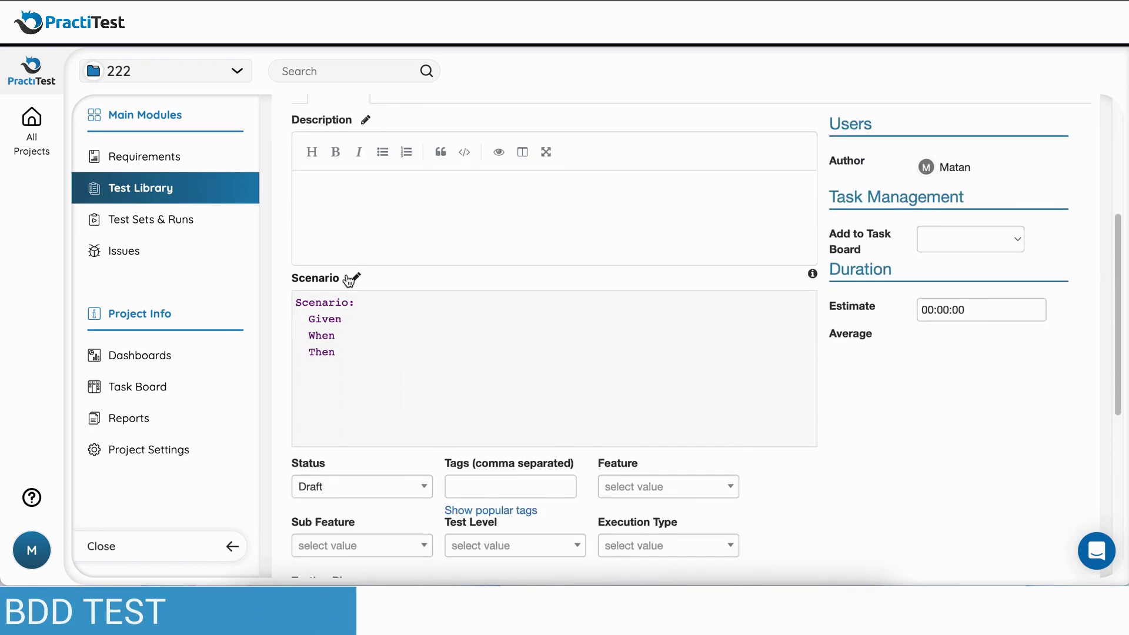
click(355, 278)
key(ctrl+a)
text(Scenario: eat 5 out of 12   Given there are 12 cucumbers   When I eat 5 cucumbers   Then I should have 7 cucumbers)
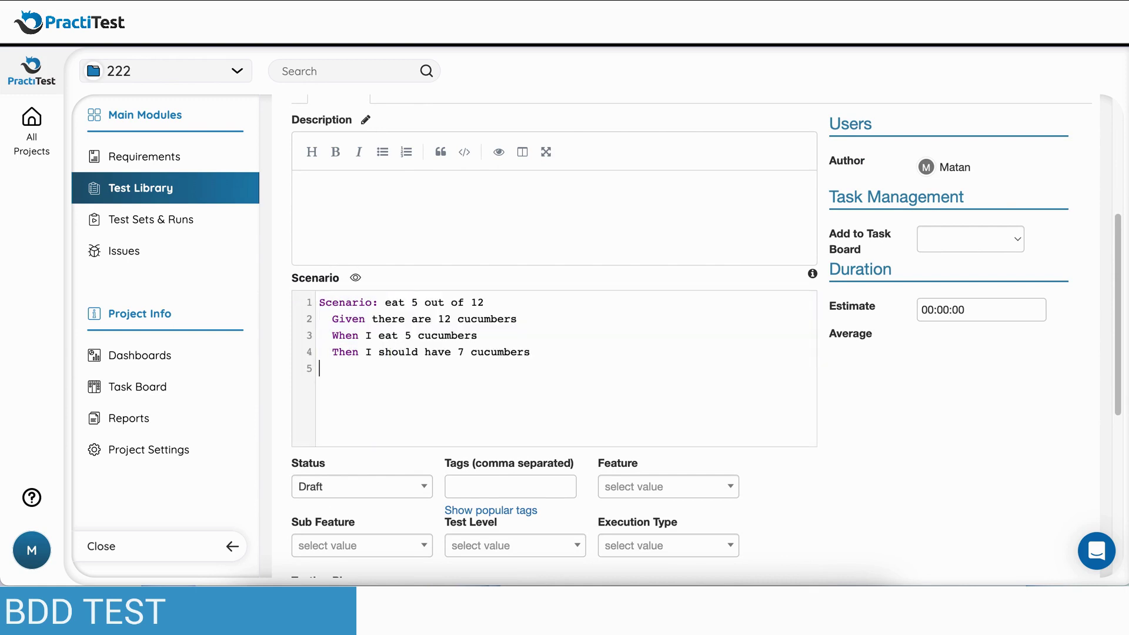
key(ctrl+a)
text(Scenario Outline: eating   Given there are <start> cucumbers   When I eat <eat> cucumbers   Then I should have <left> cucumbers    Examples:     | start | eat | left |     |    12 |   5 |    7 |     |    20 |   5 |   15 |)
Select the test name 'eating' at the top of the form
scroll(349, 306, up, 3)
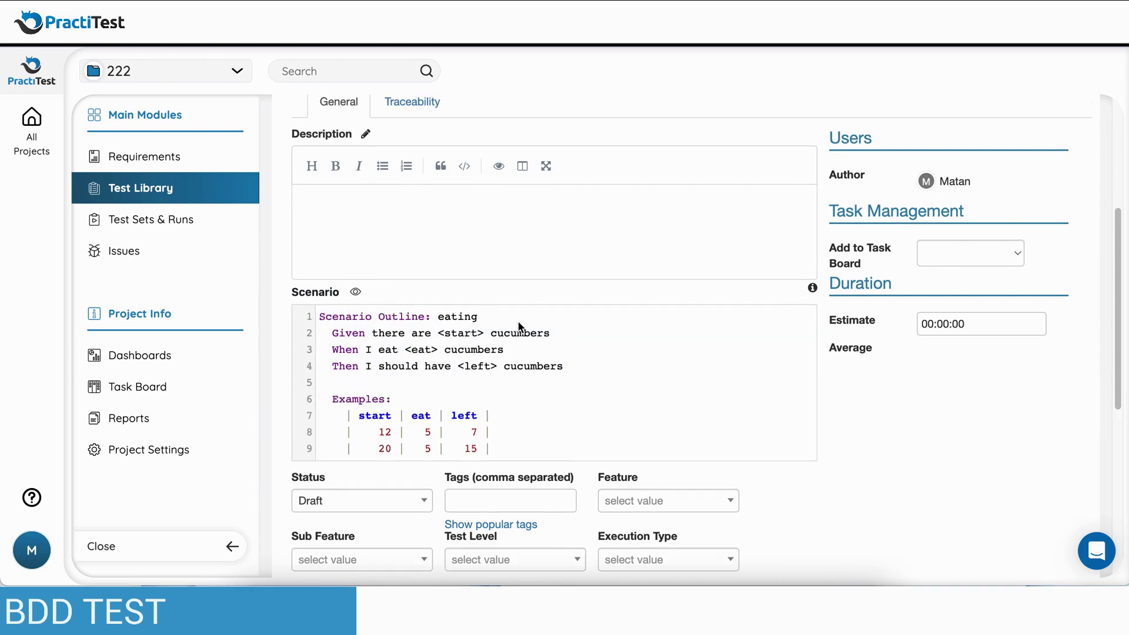
scroll(479, 331, up, 2)
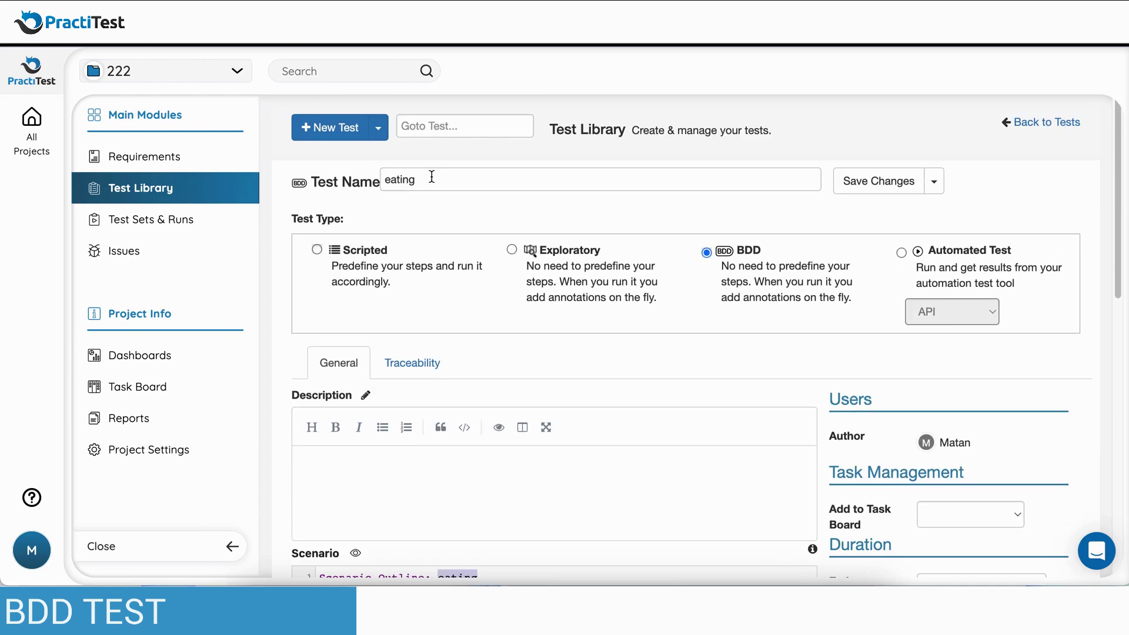
click(431, 176)
double_click(431, 176)
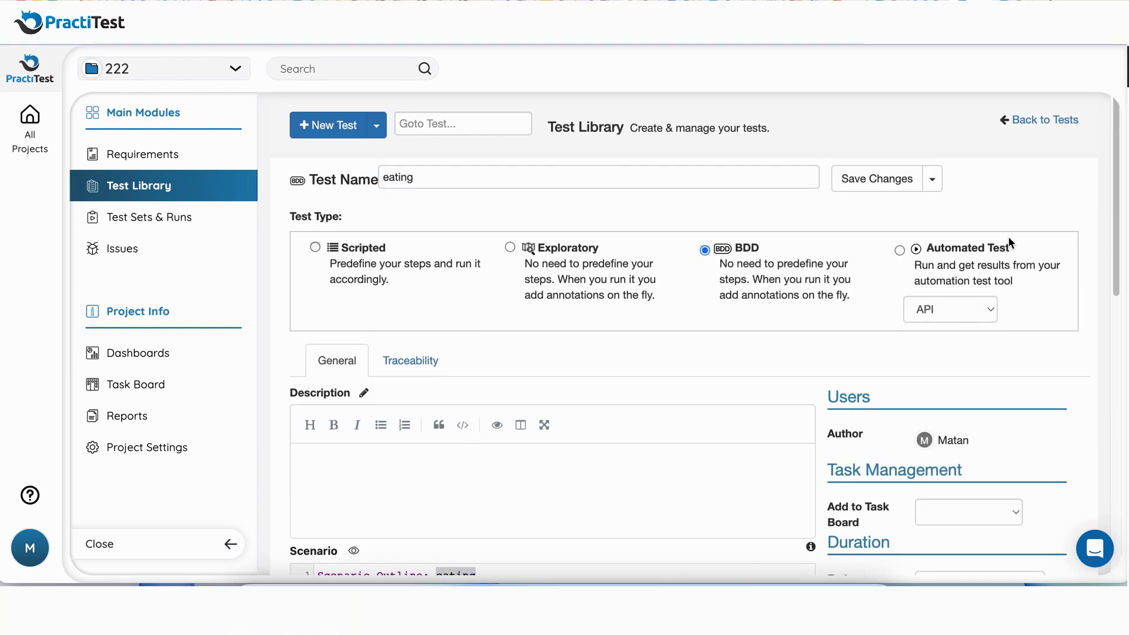
Set the test type to Automated Test, reviewing API, FireCracker and xBot but keeping API
click(900, 250)
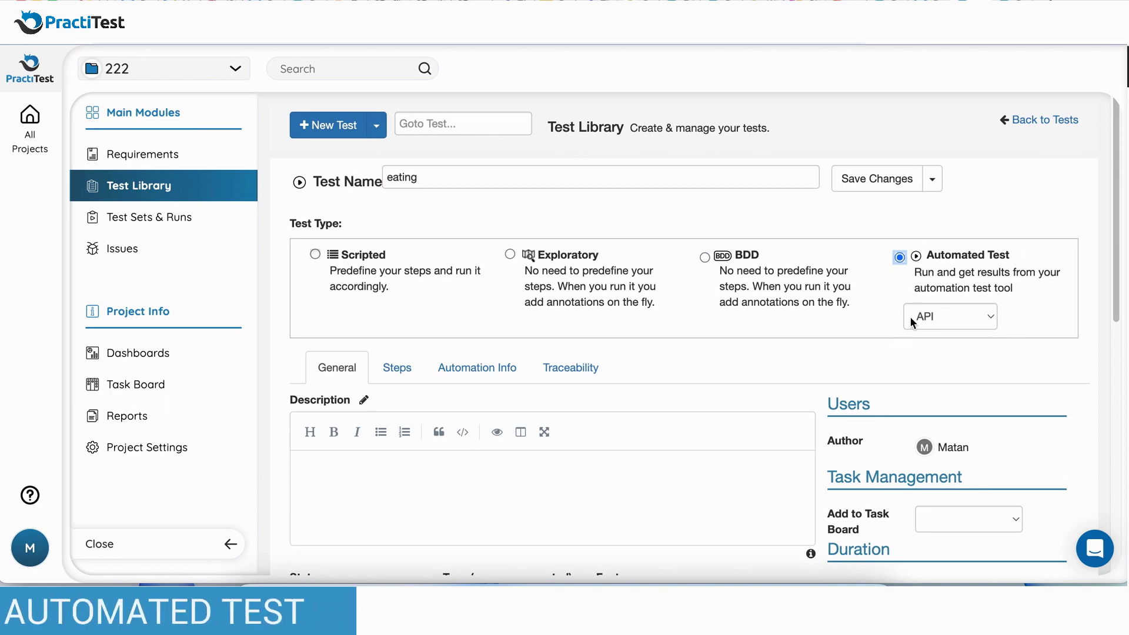
click(990, 322)
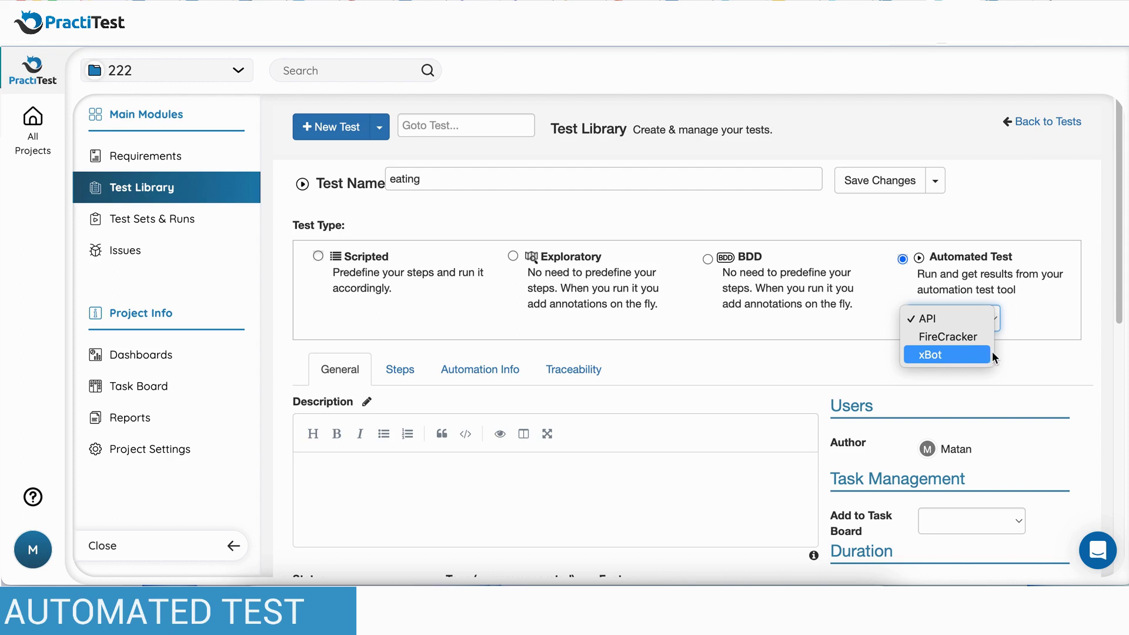
click(1047, 319)
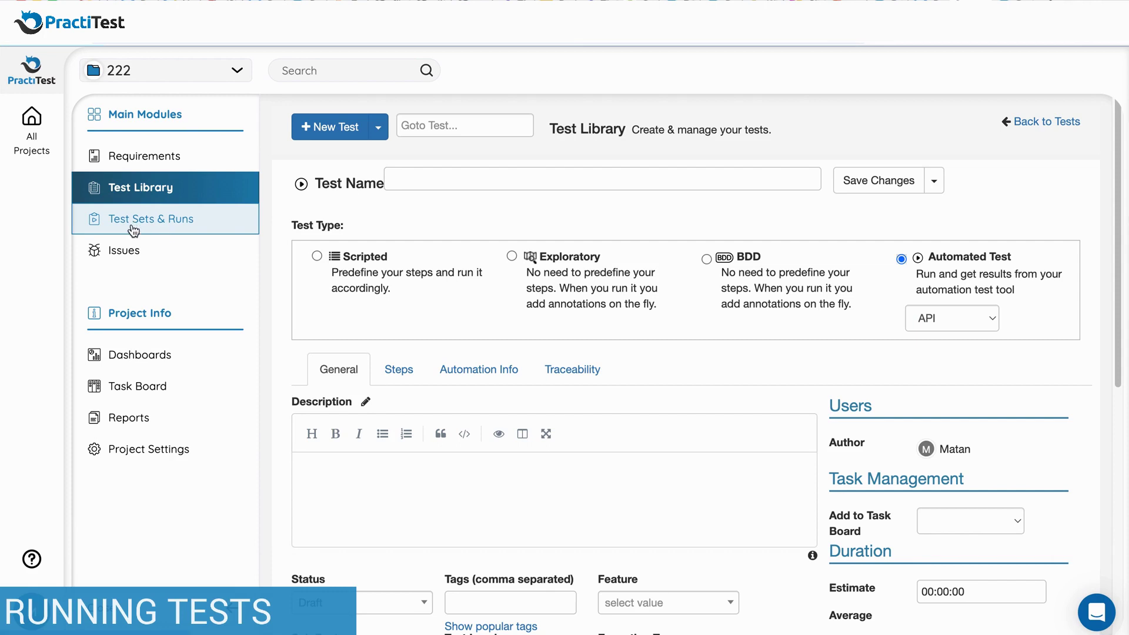
Open test set #17 'Setup and Login' and scroll to its three test instances
click(151, 219)
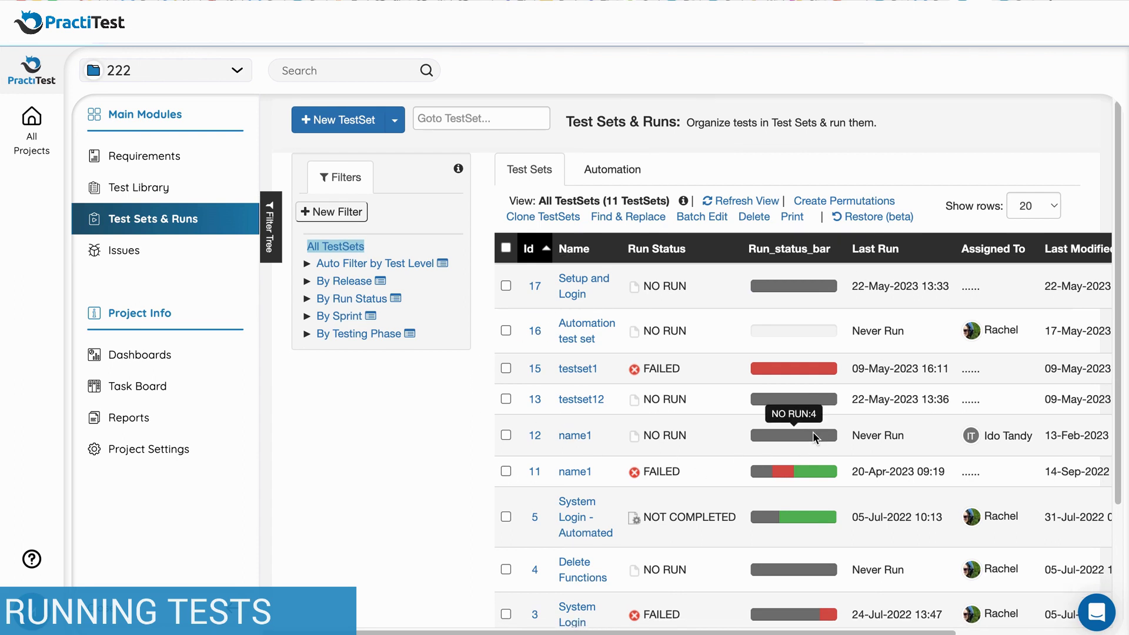
scroll(812, 432, down, 3)
scroll(870, 406, up, 3)
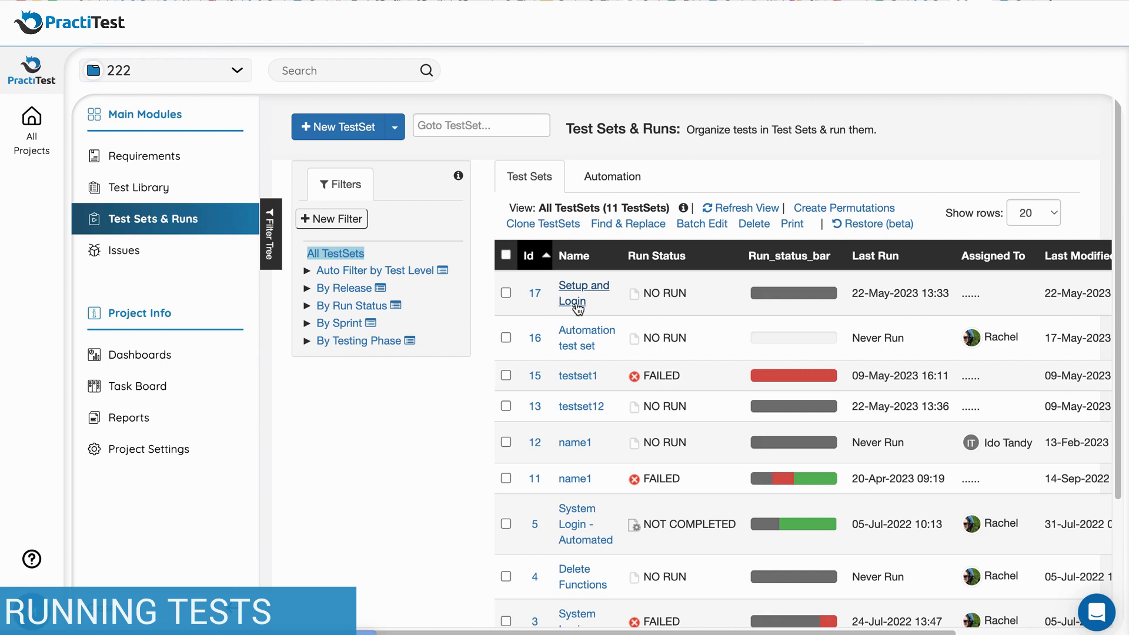
click(578, 301)
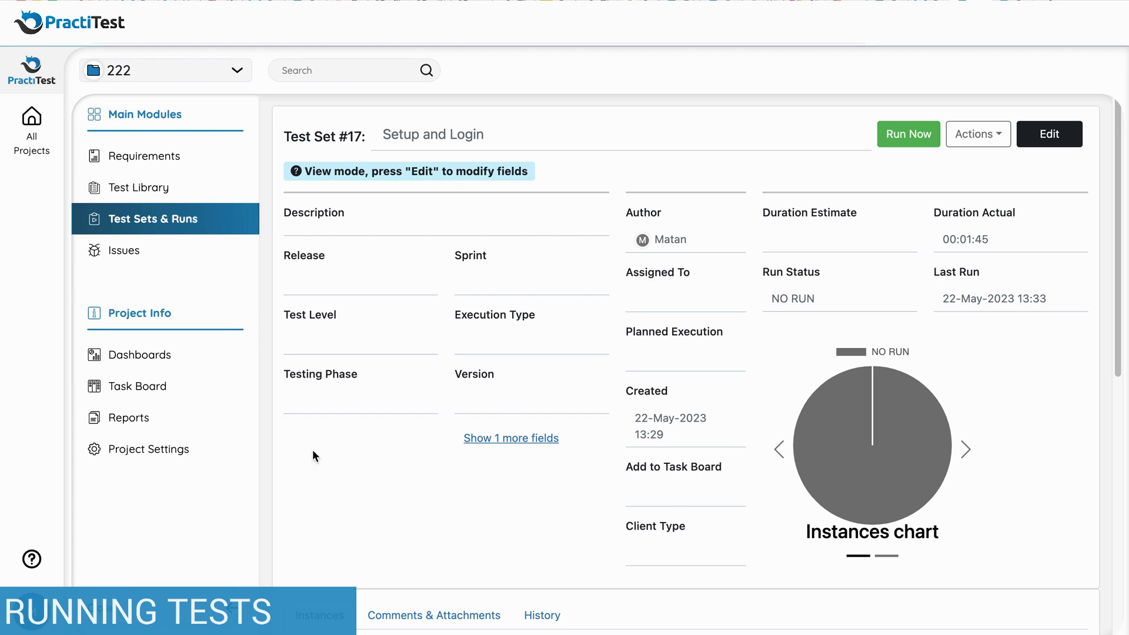
scroll(604, 527, down, 8)
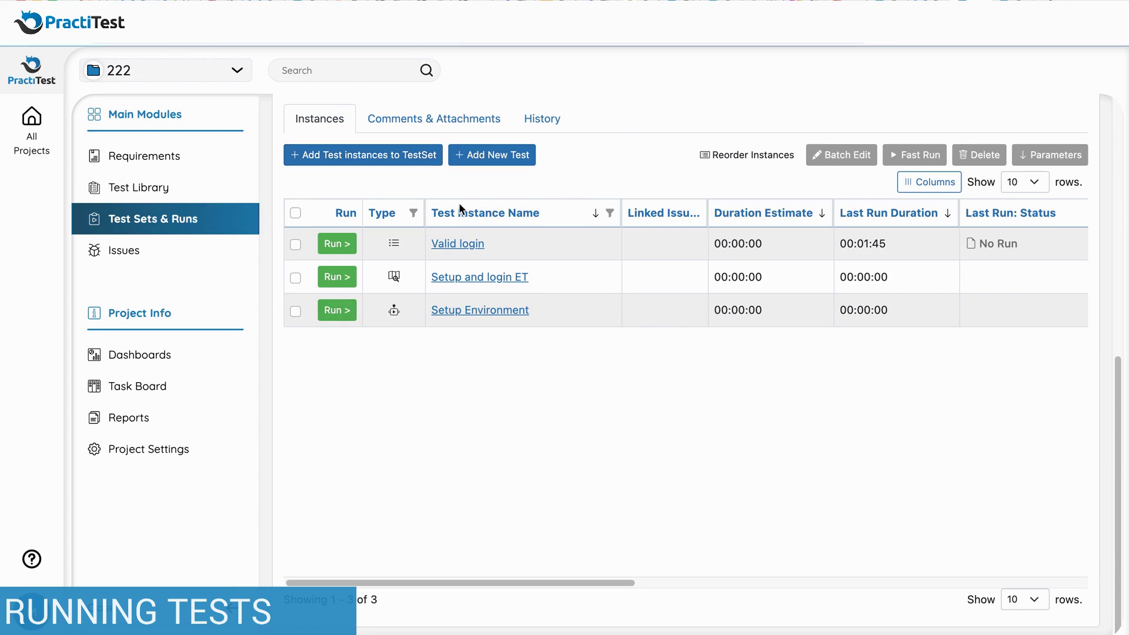
Add the Delete Entities test from page 2 of the instances dialog to test set #17
click(349, 157)
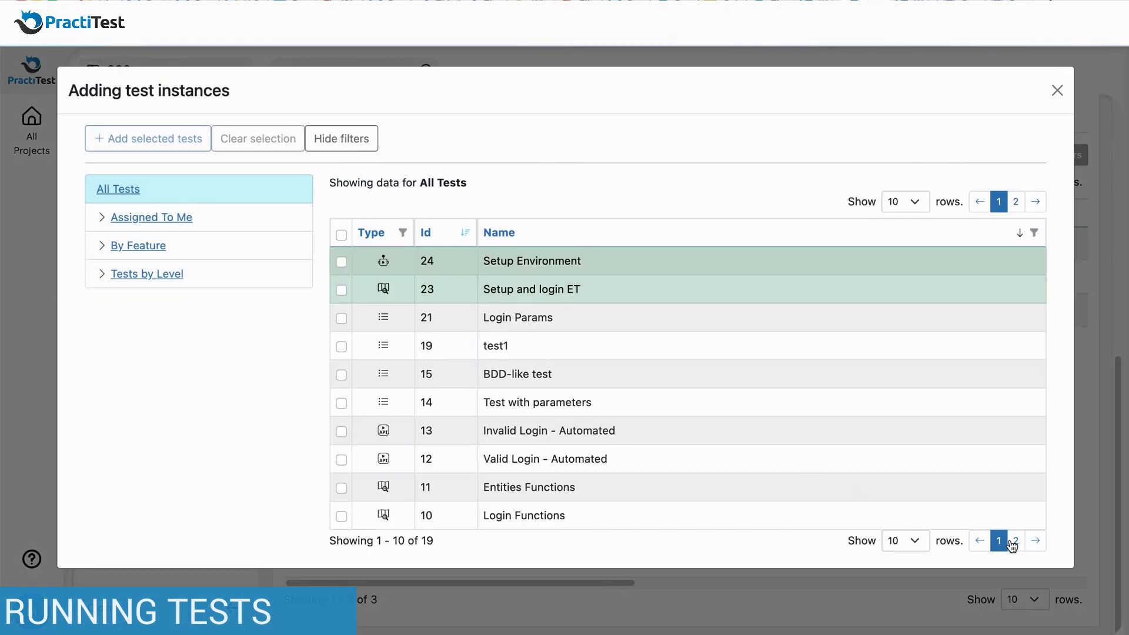
click(1014, 542)
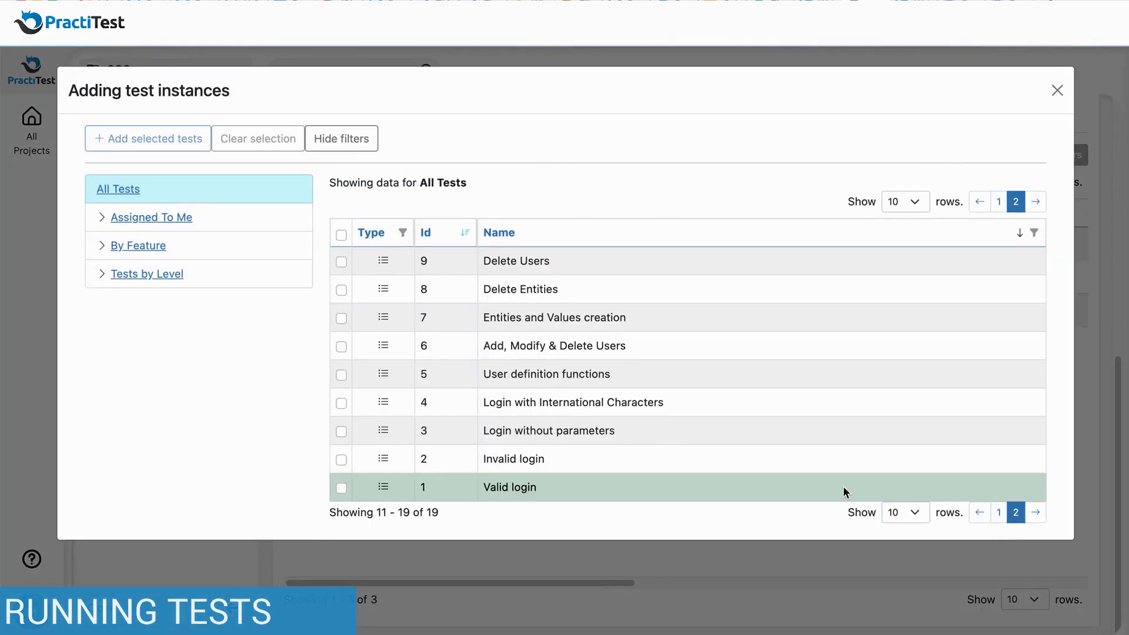
click(342, 290)
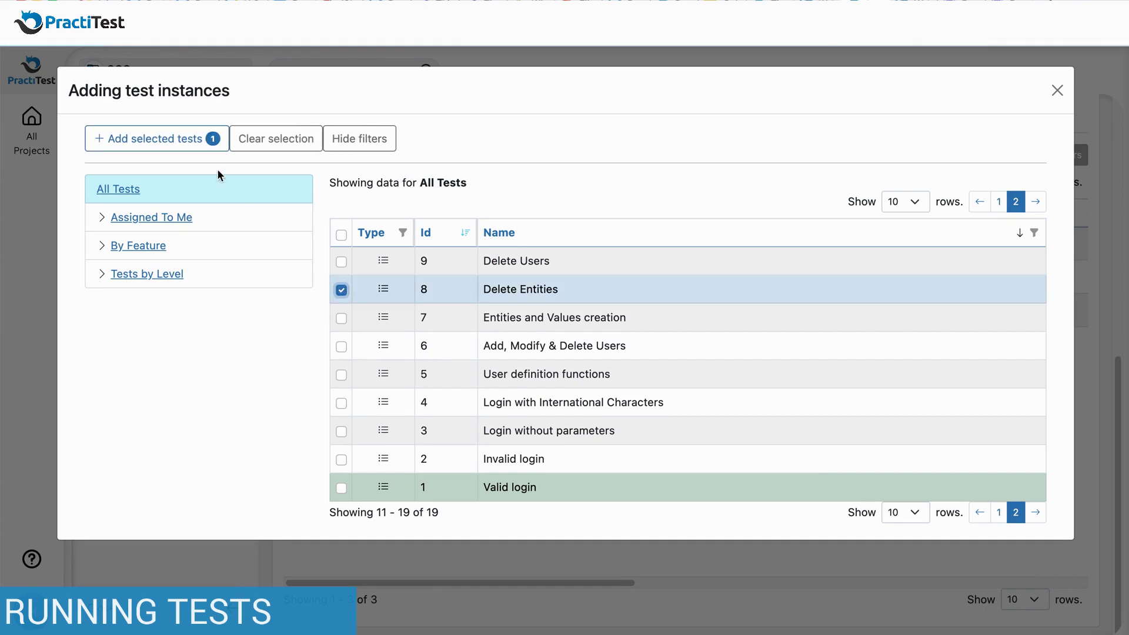
click(169, 144)
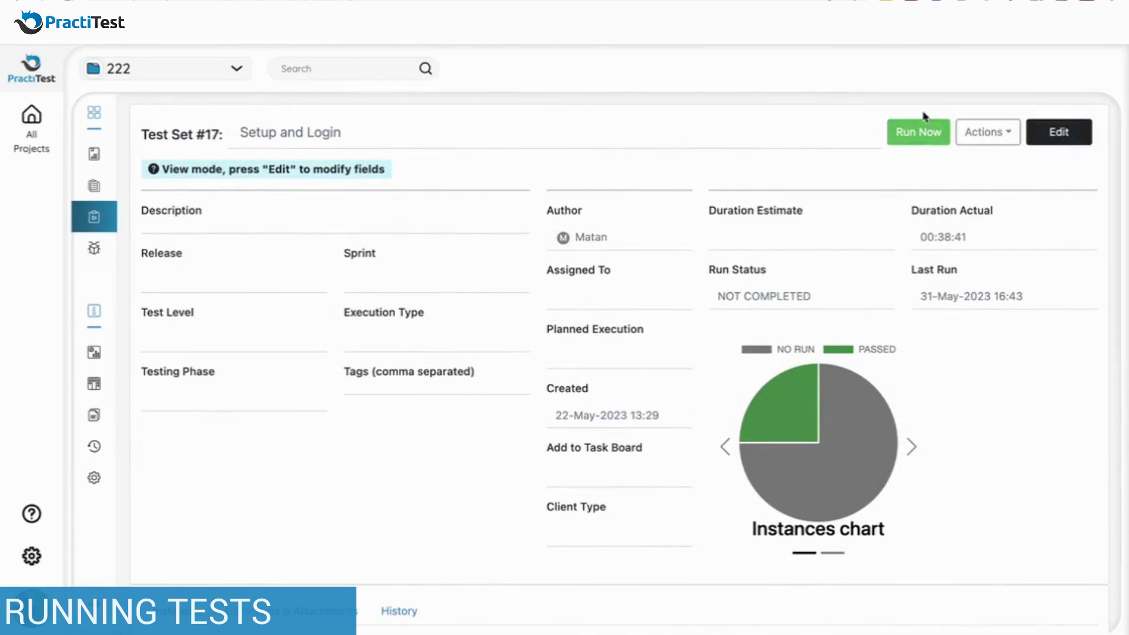
Try Once and weekly Monday/Wednesday scheduling, cancel it, then run Valid login now
click(1053, 131)
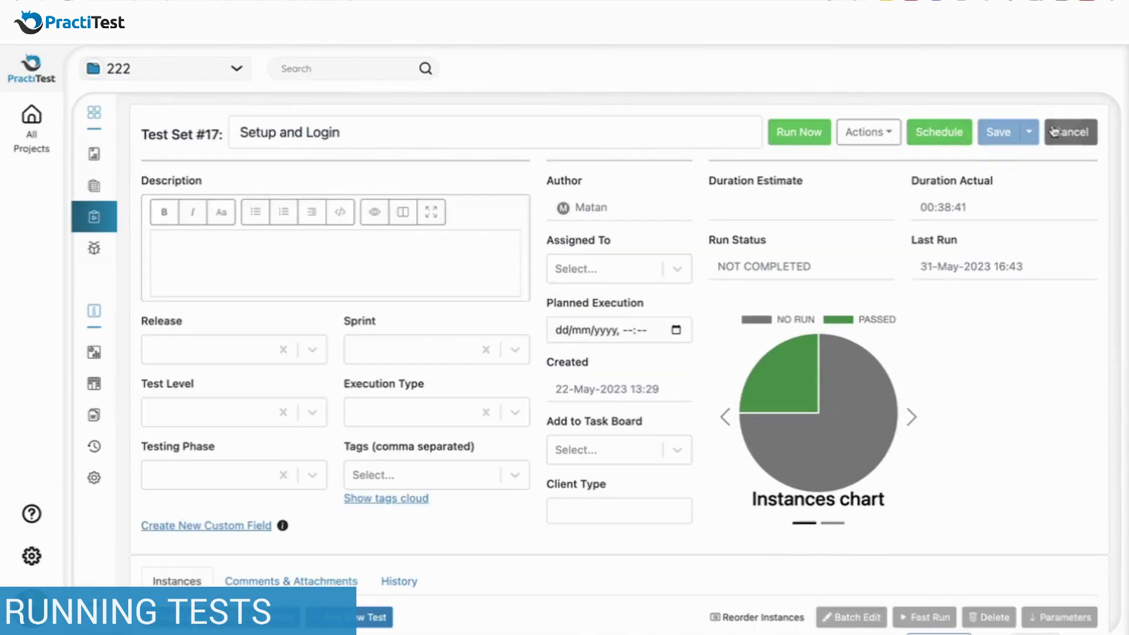
click(936, 135)
click(400, 138)
click(539, 138)
click(363, 166)
click(613, 169)
click(363, 198)
click(512, 200)
click(574, 201)
click(700, 255)
click(1067, 134)
click(917, 134)
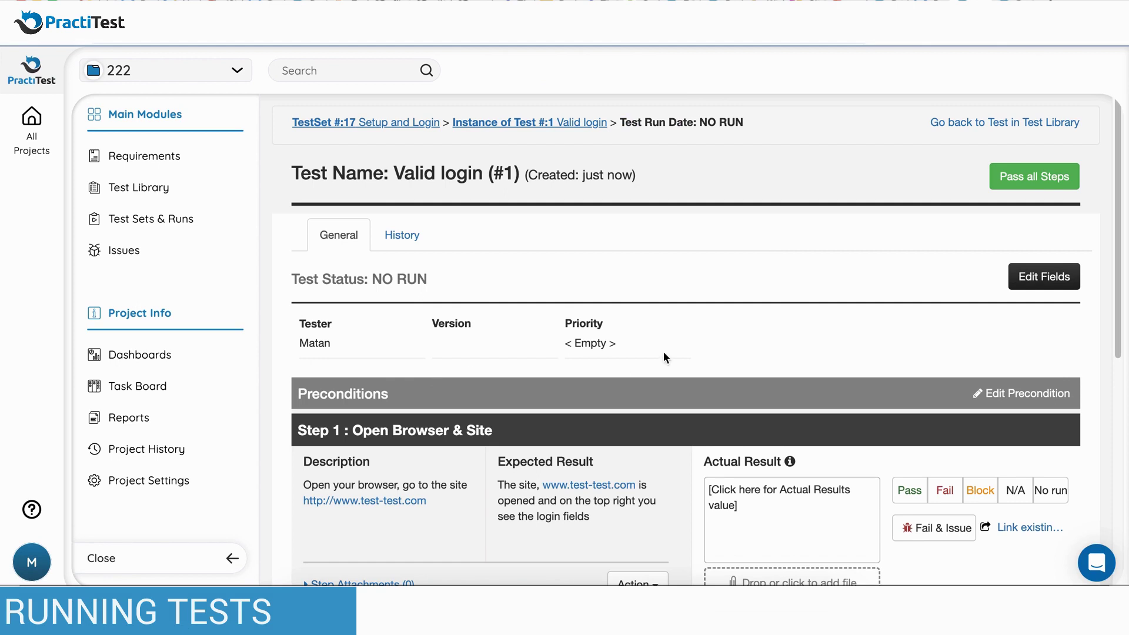
Set the run's Version to 1.5 and Priority to 1 high, and save
click(1043, 276)
click(529, 349)
click(506, 426)
click(613, 348)
click(647, 451)
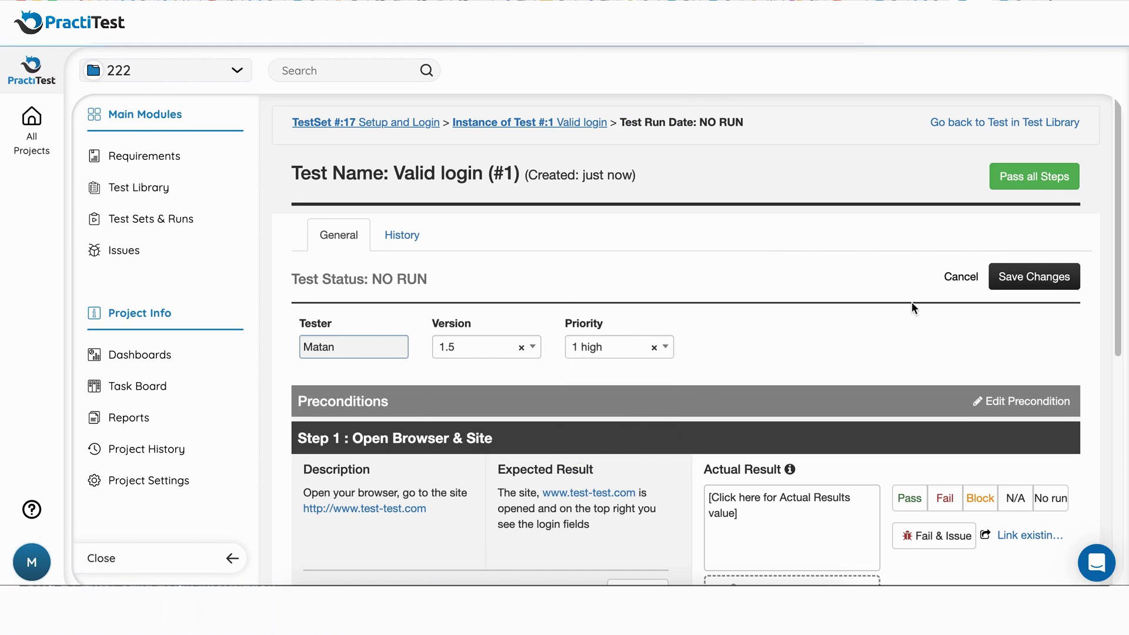
click(1033, 276)
scroll(690, 303, down, 2)
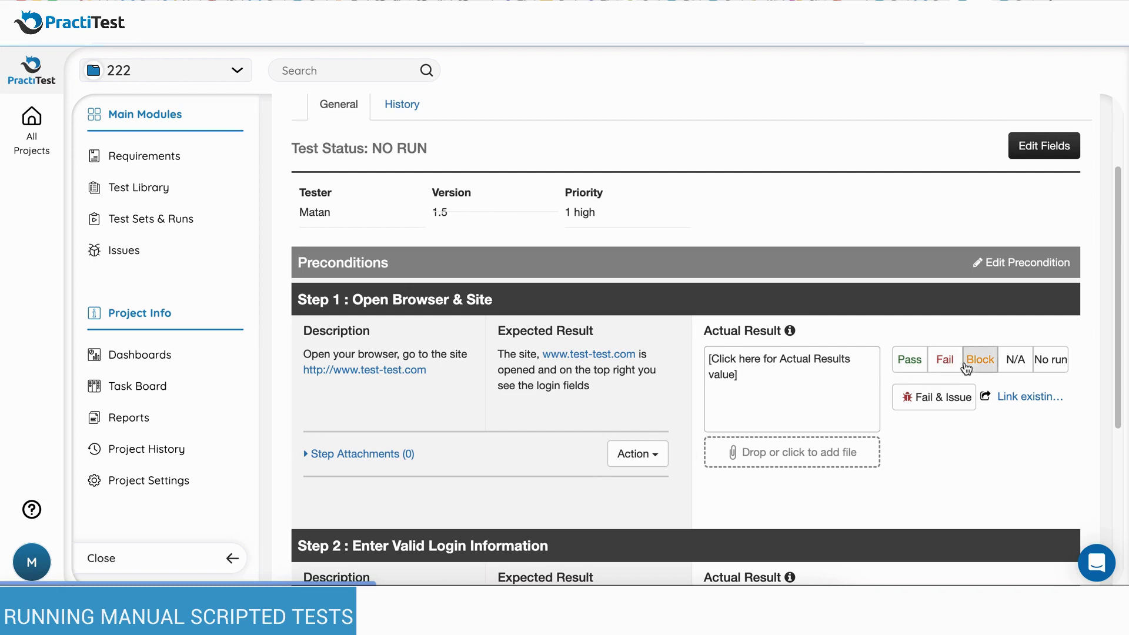
Pass Step 1, then fail Step 2 with actual result 'Couldn't login' and submit the new bug
click(915, 367)
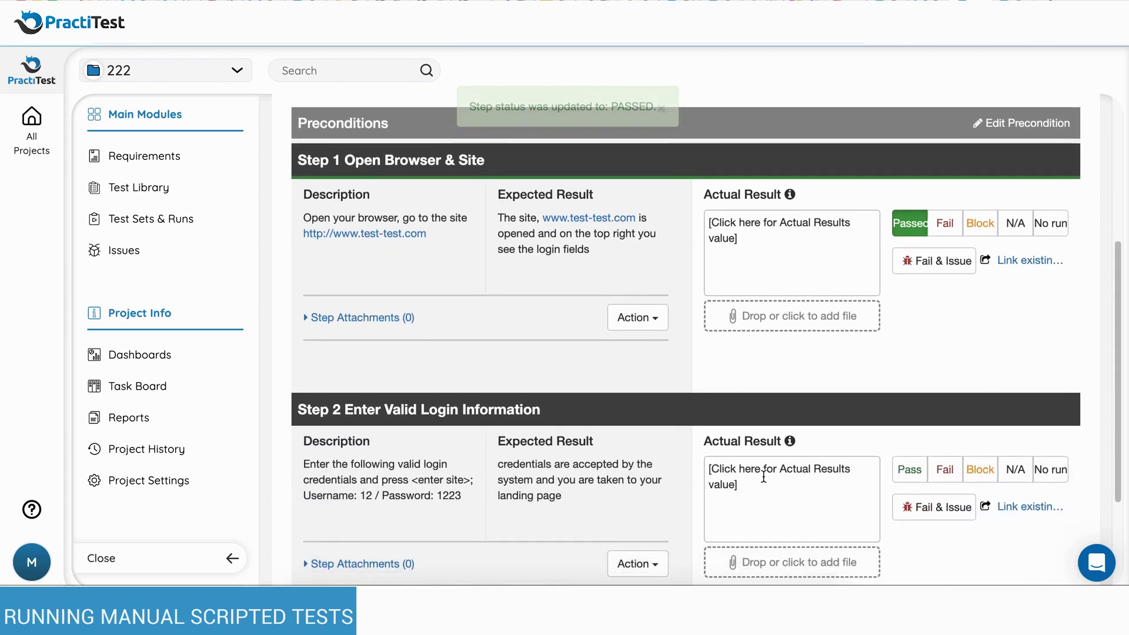
click(752, 493)
text(Couldn')
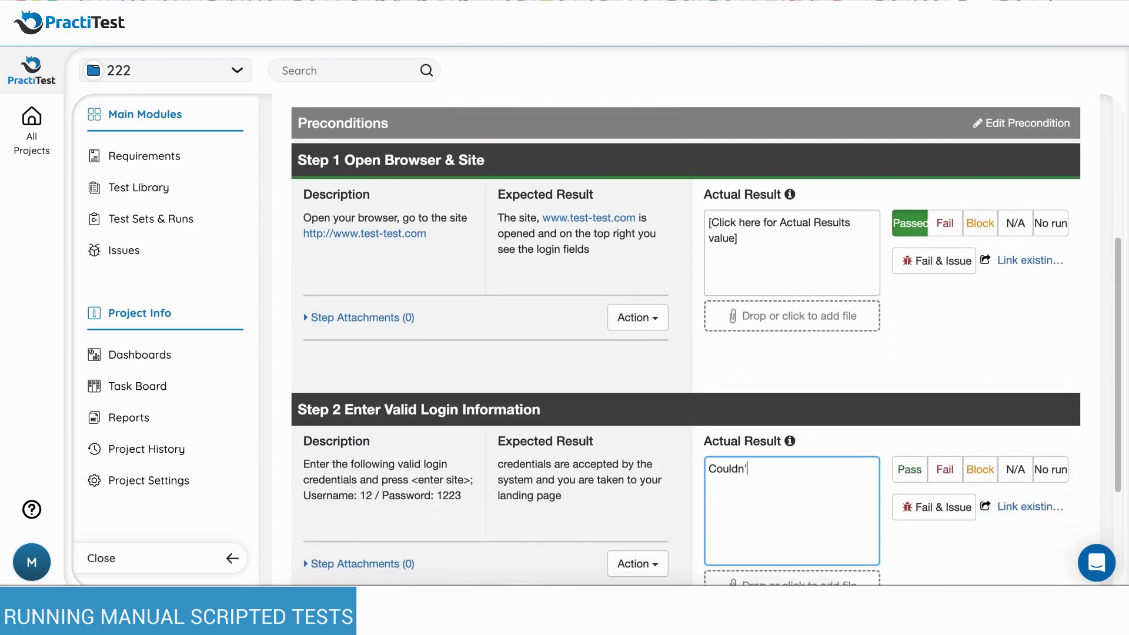
text(t login)
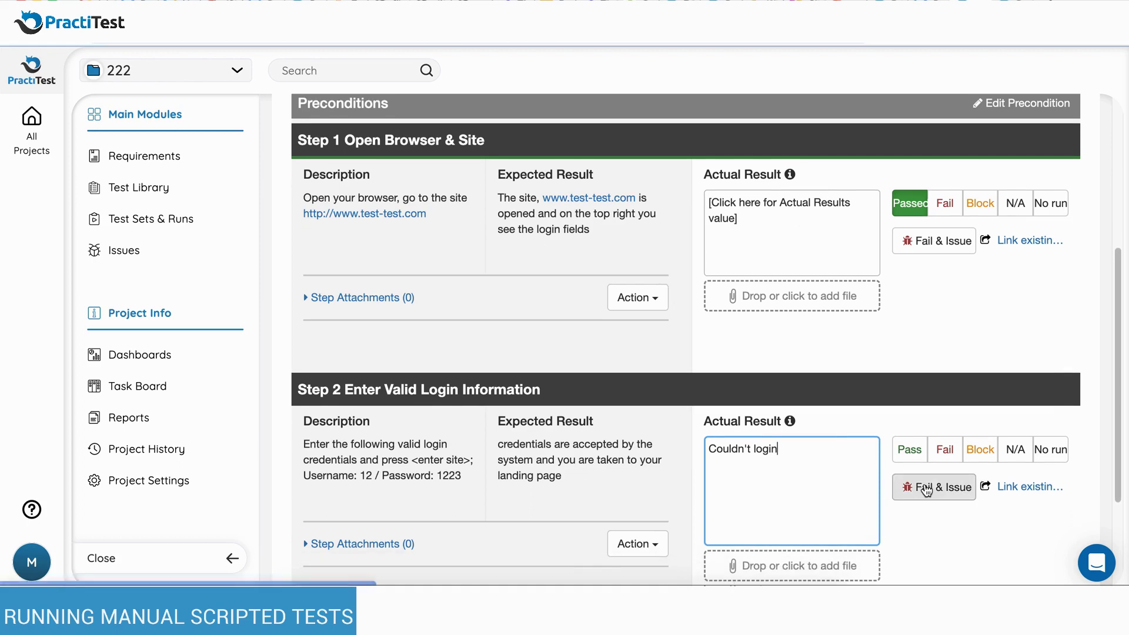
click(925, 488)
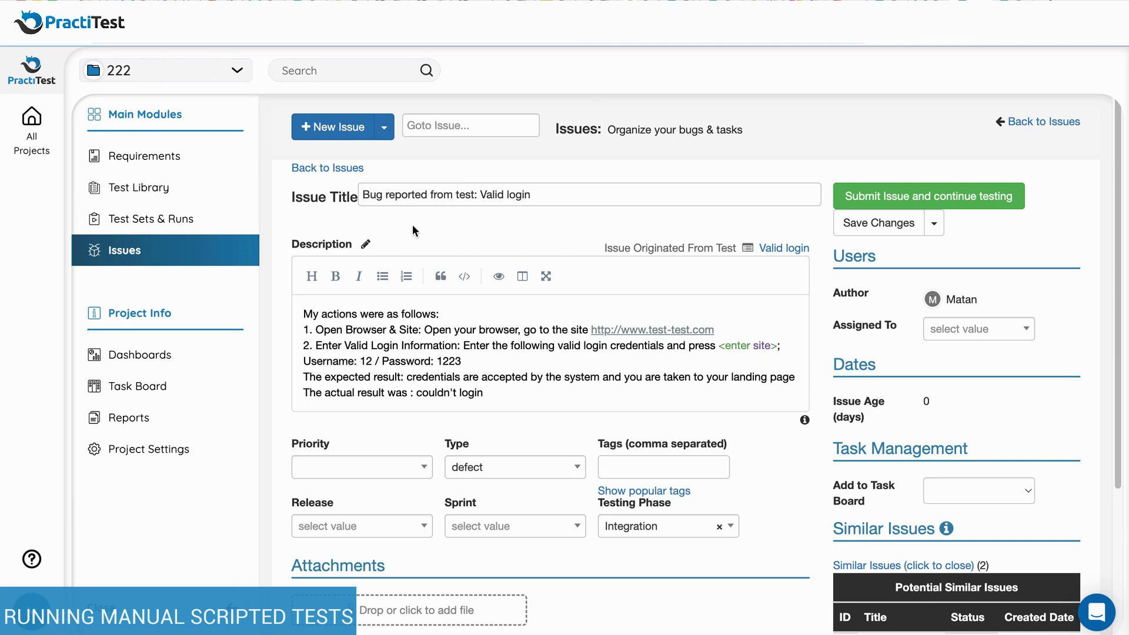
click(913, 196)
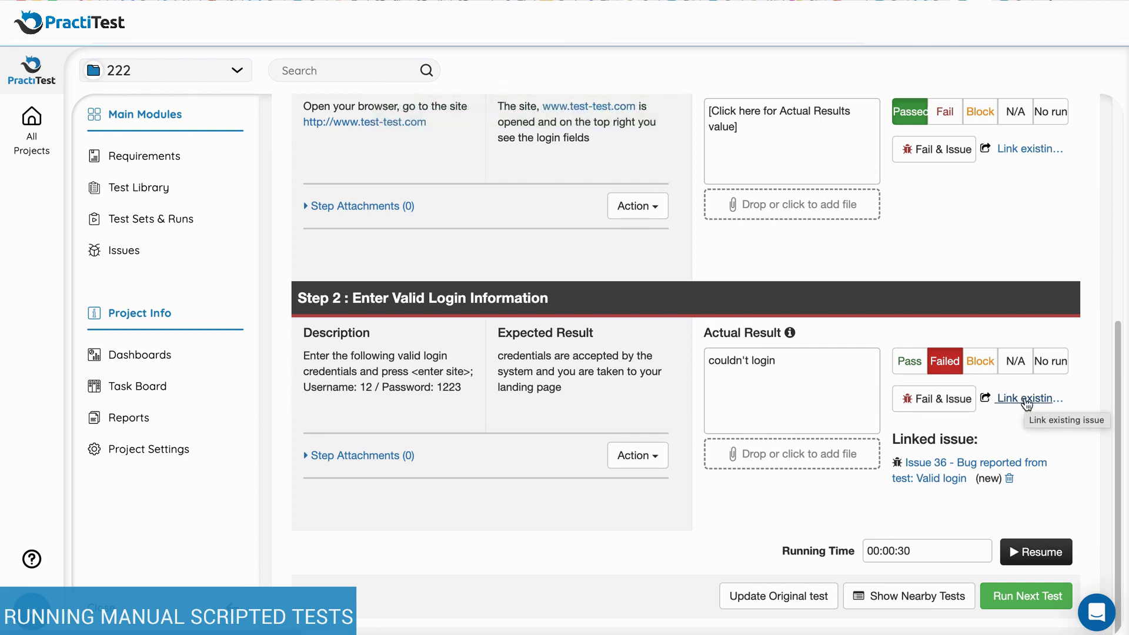
Also link existing Issue 20 to Step 2, then open and close the step's action menu
click(1026, 399)
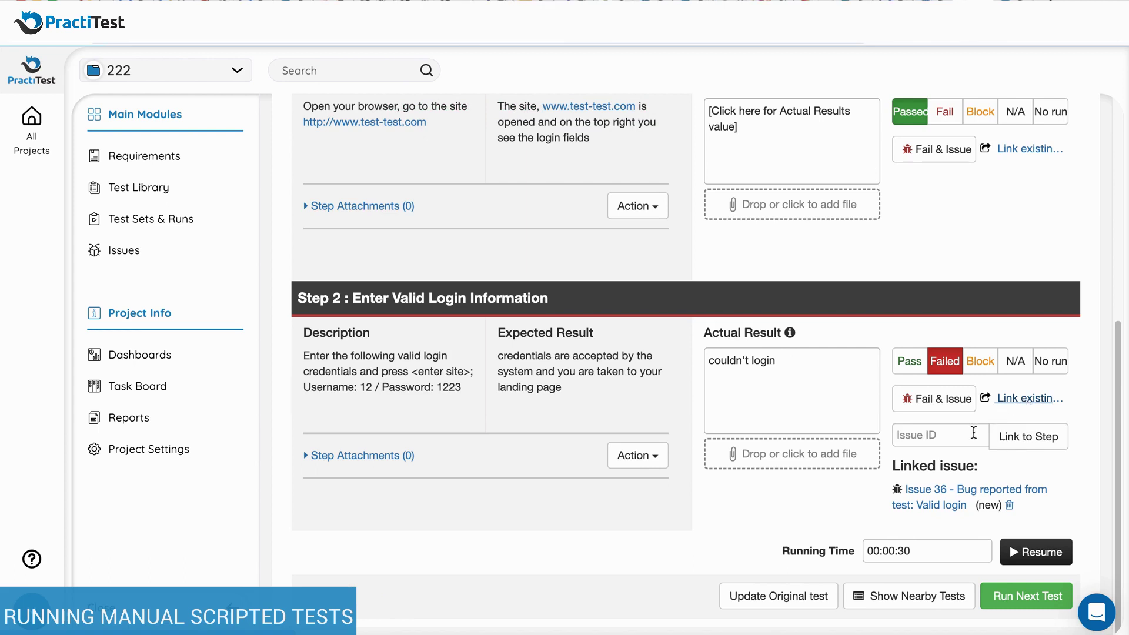
click(954, 441)
text(20)
click(994, 442)
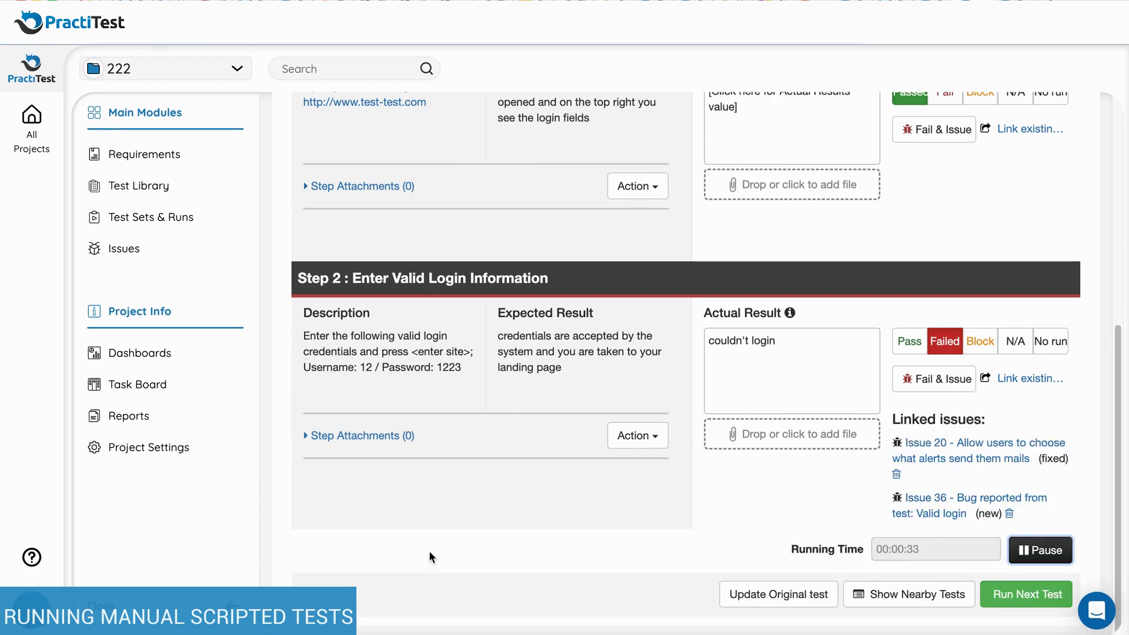
click(624, 444)
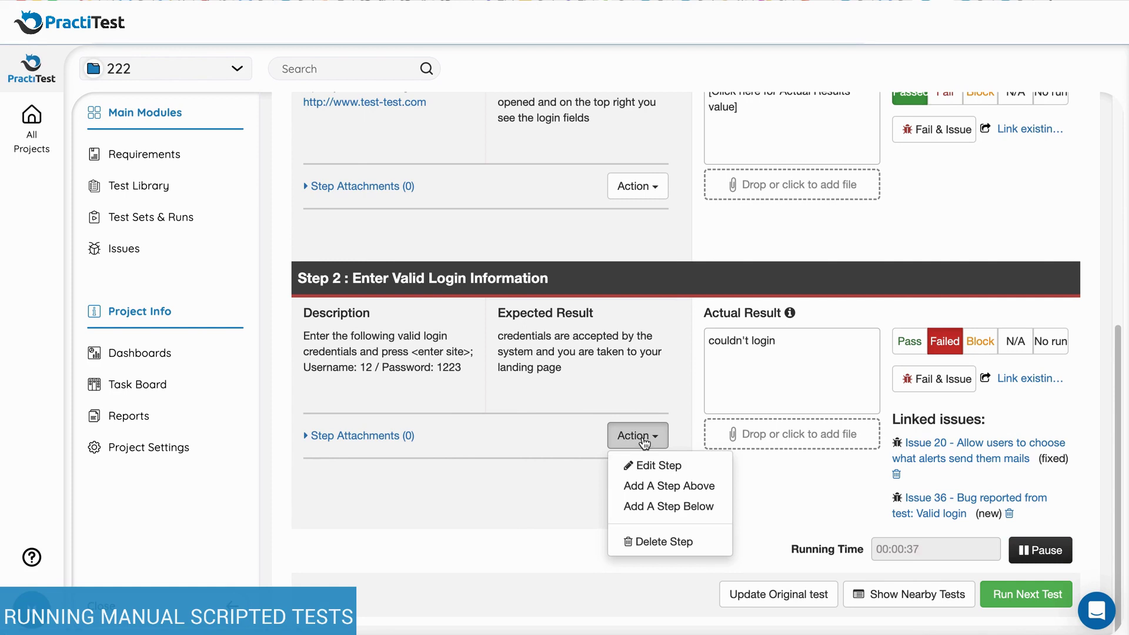
click(645, 443)
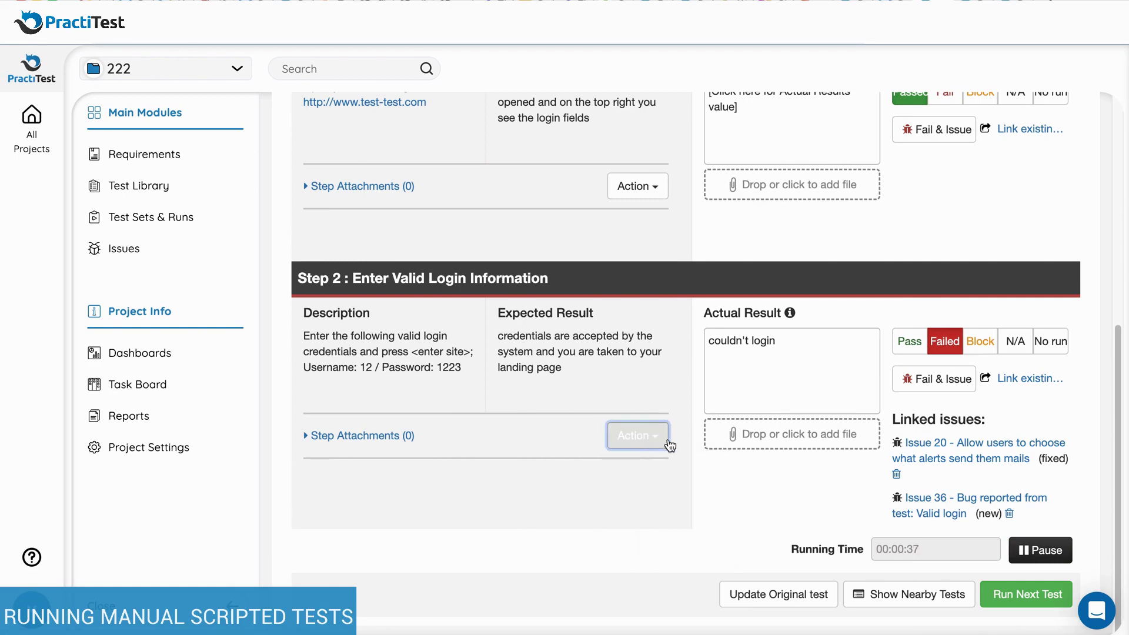
On the next test, save a Bug annotation 'Fast Run Annotation - set status to FAILED; Actual Results: as expected'
click(1025, 601)
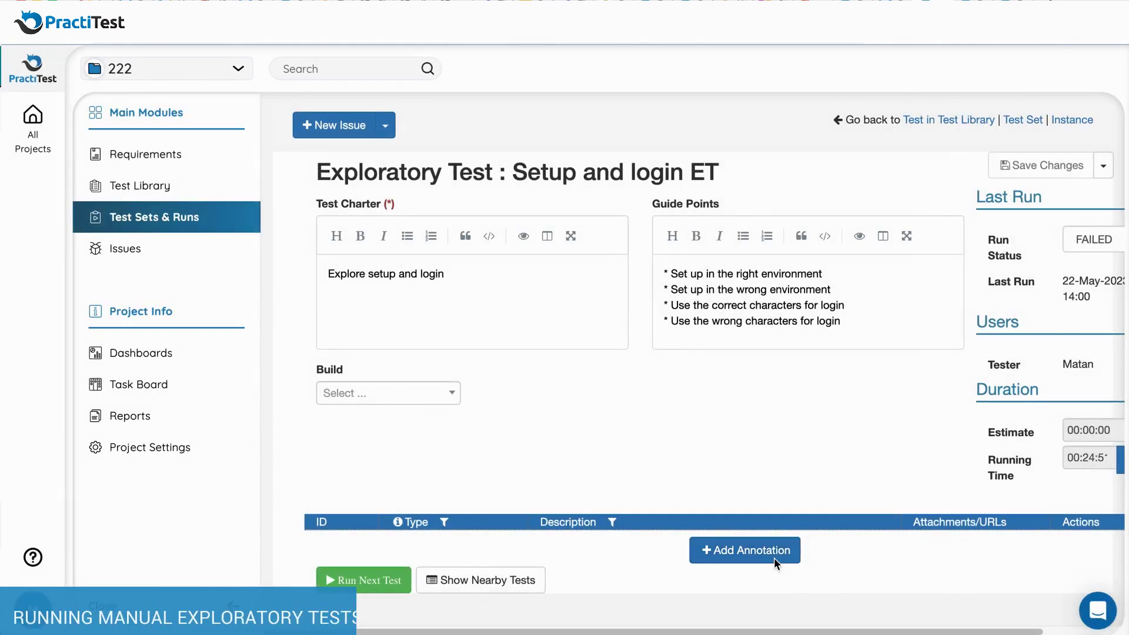
click(746, 550)
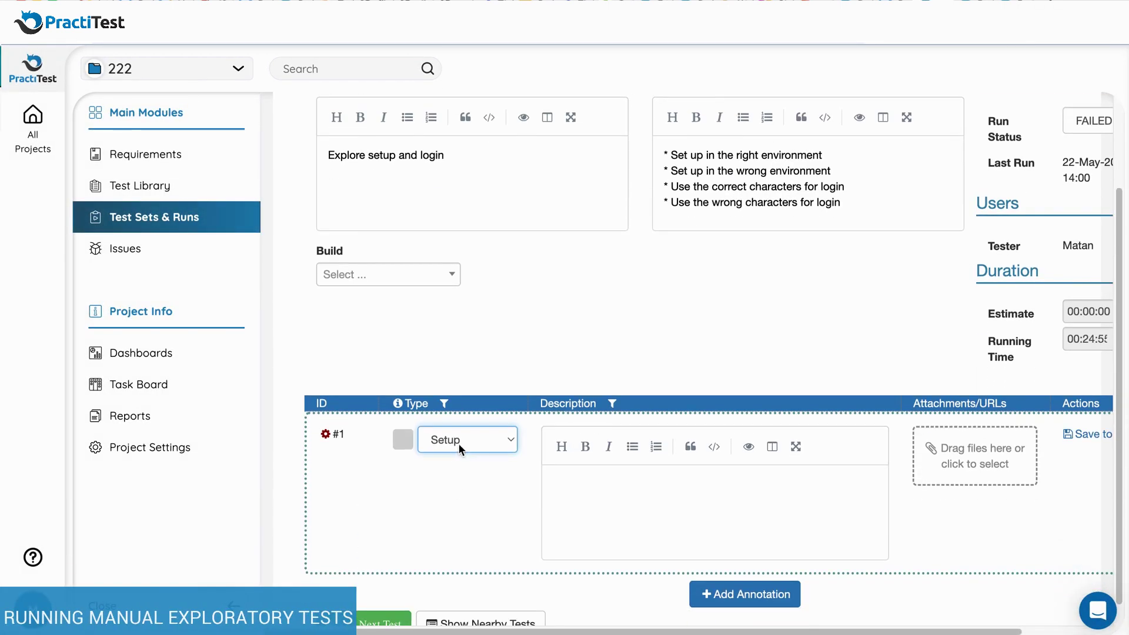
click(457, 443)
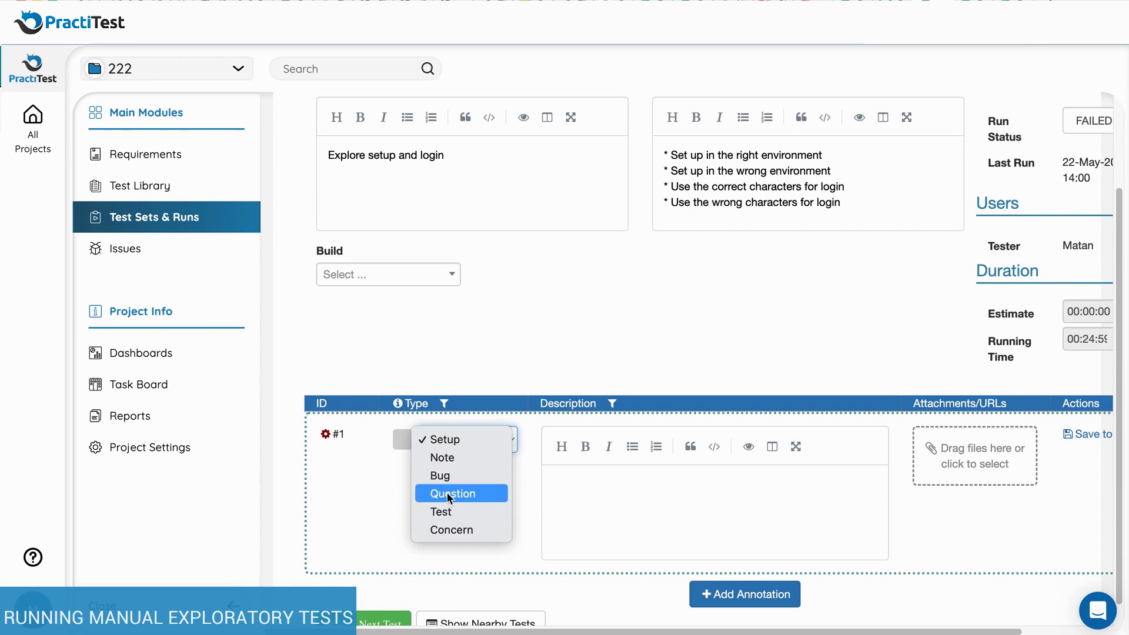
click(451, 476)
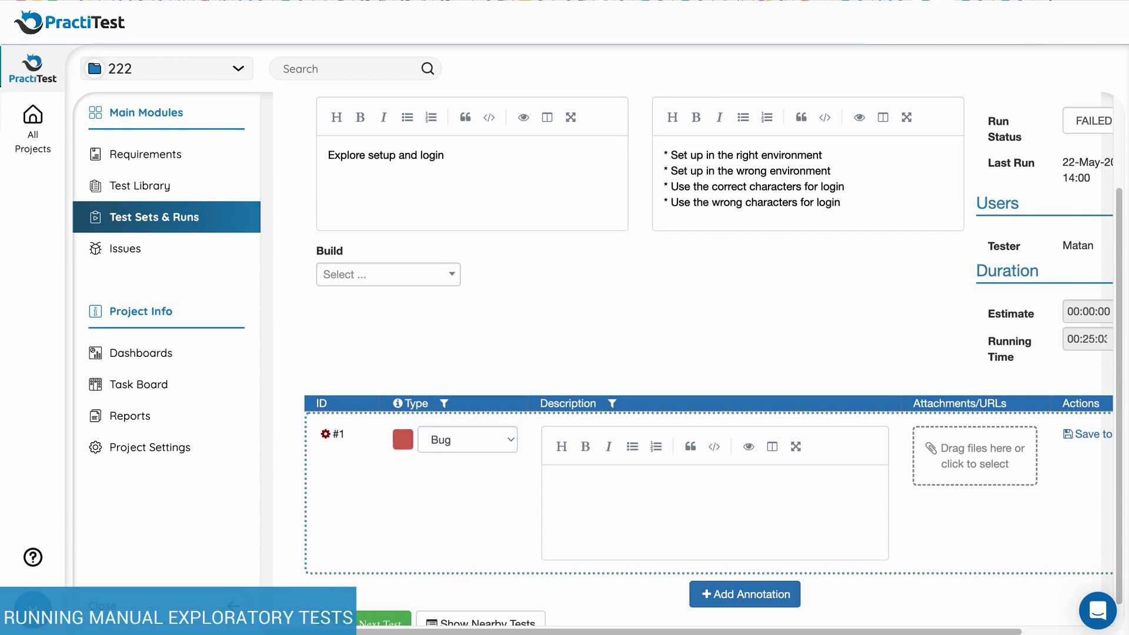
click(606, 490)
text(Fast Run Annotation - set status to FAILED; Actual Results: as expected)
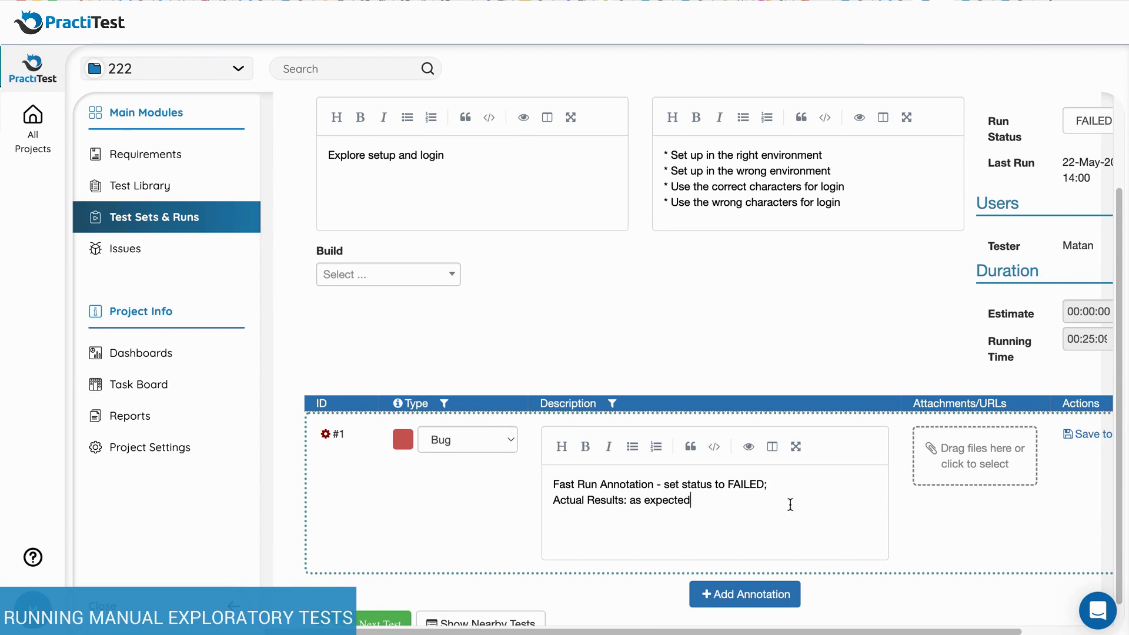
scroll(800, 507, right, 3)
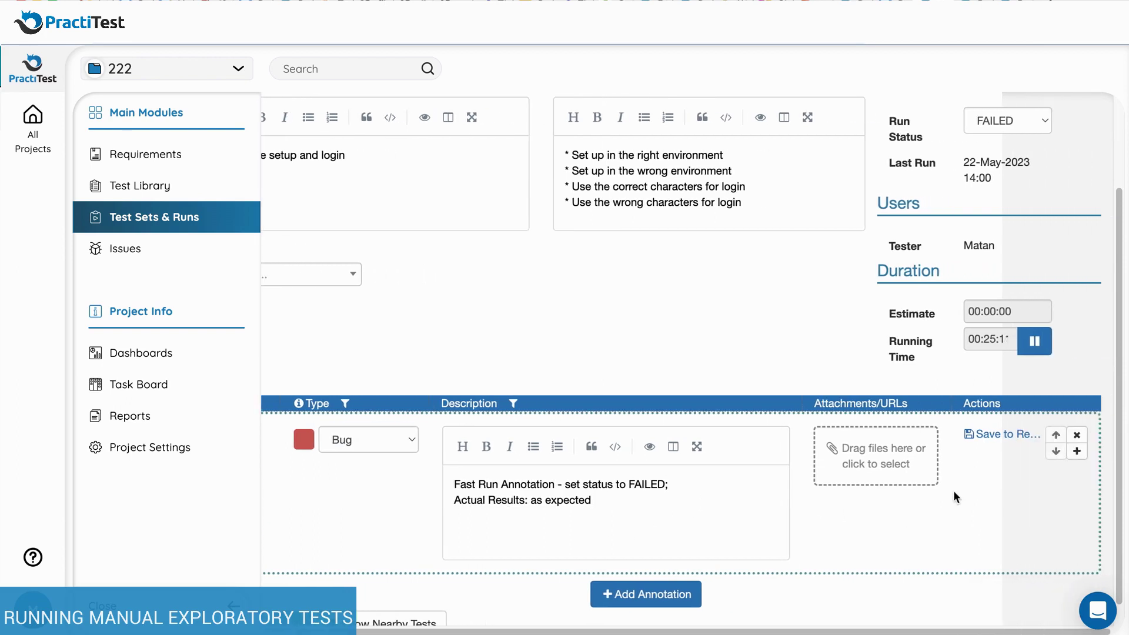
click(1008, 435)
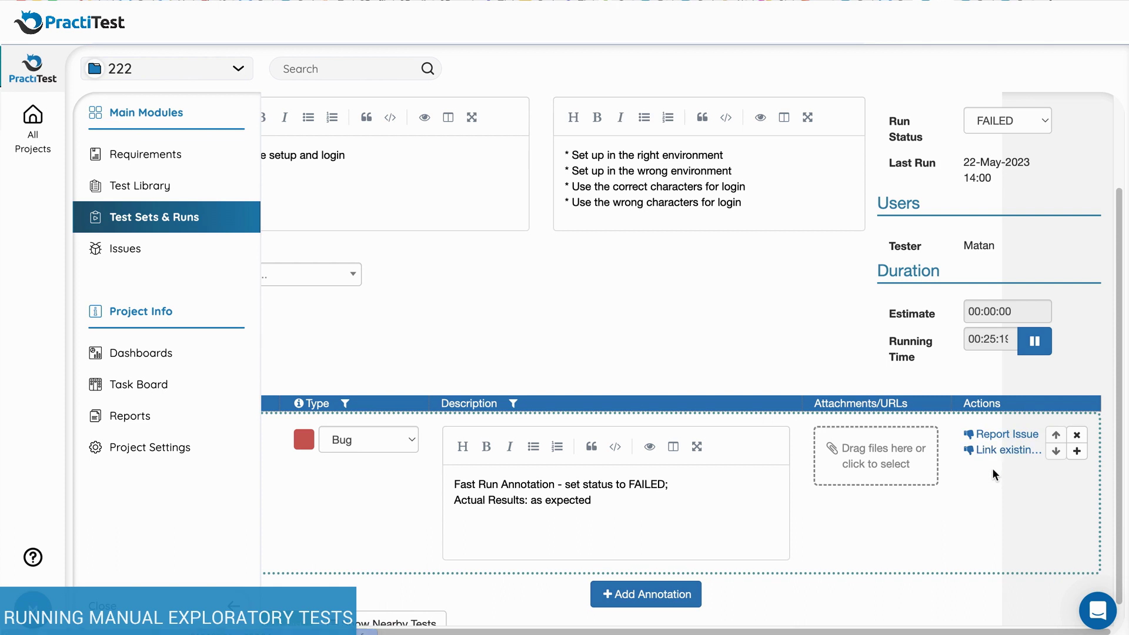
scroll(991, 467, up, 3)
click(999, 240)
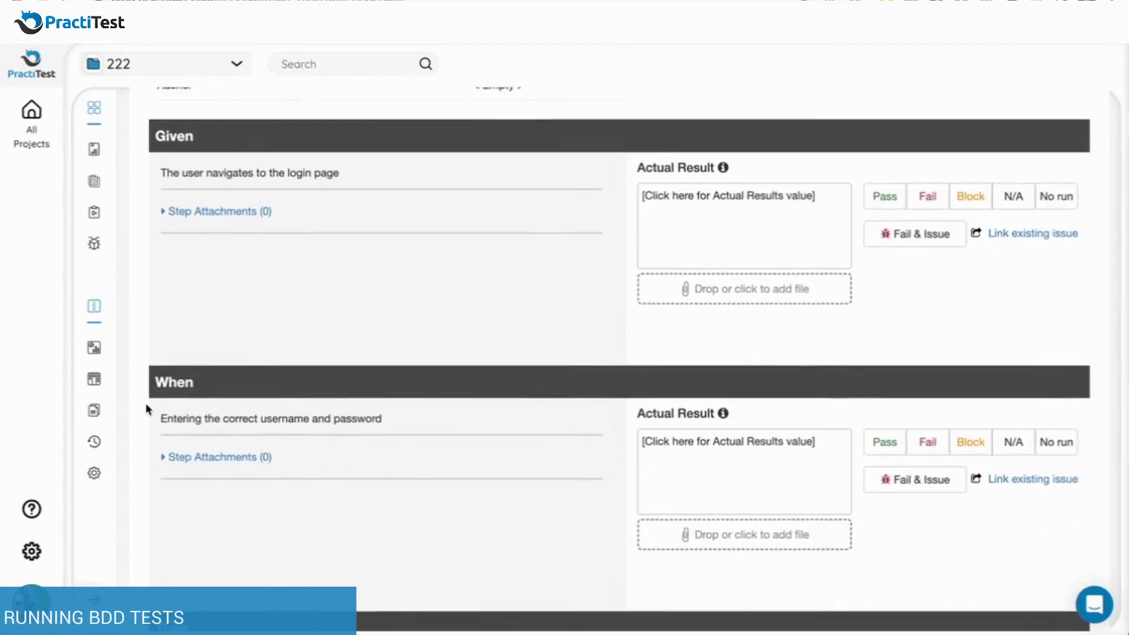
Scroll through the BDD Given/When/Then steps, then go back to the test set
scroll(242, 400, down, 5)
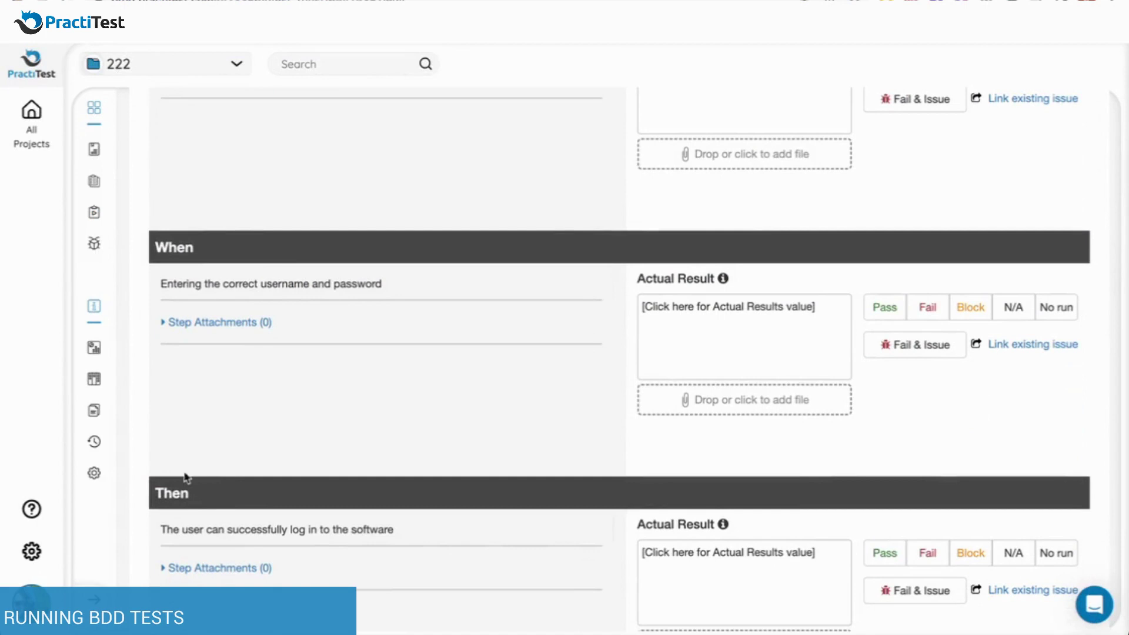
click(681, 556)
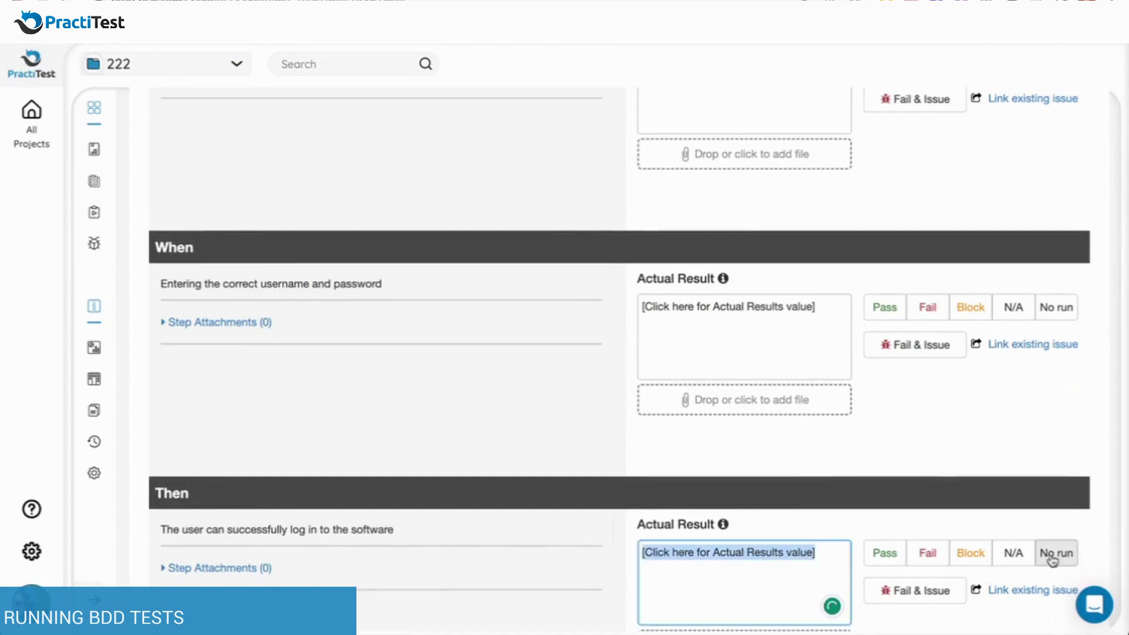
scroll(992, 527, down, 2)
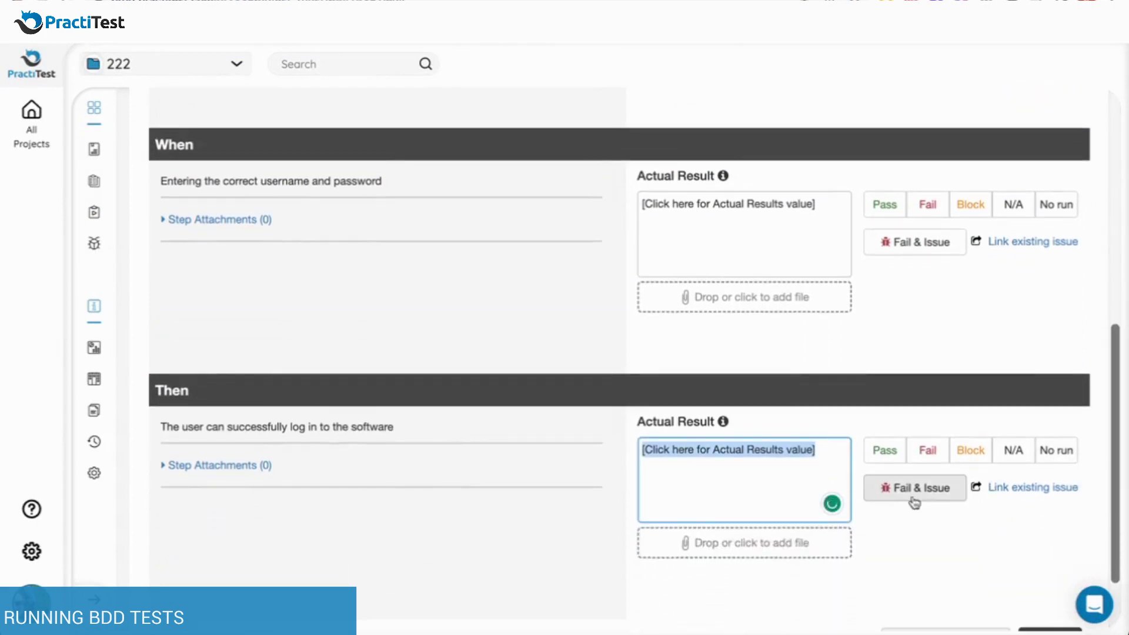
scroll(903, 488, down, 2)
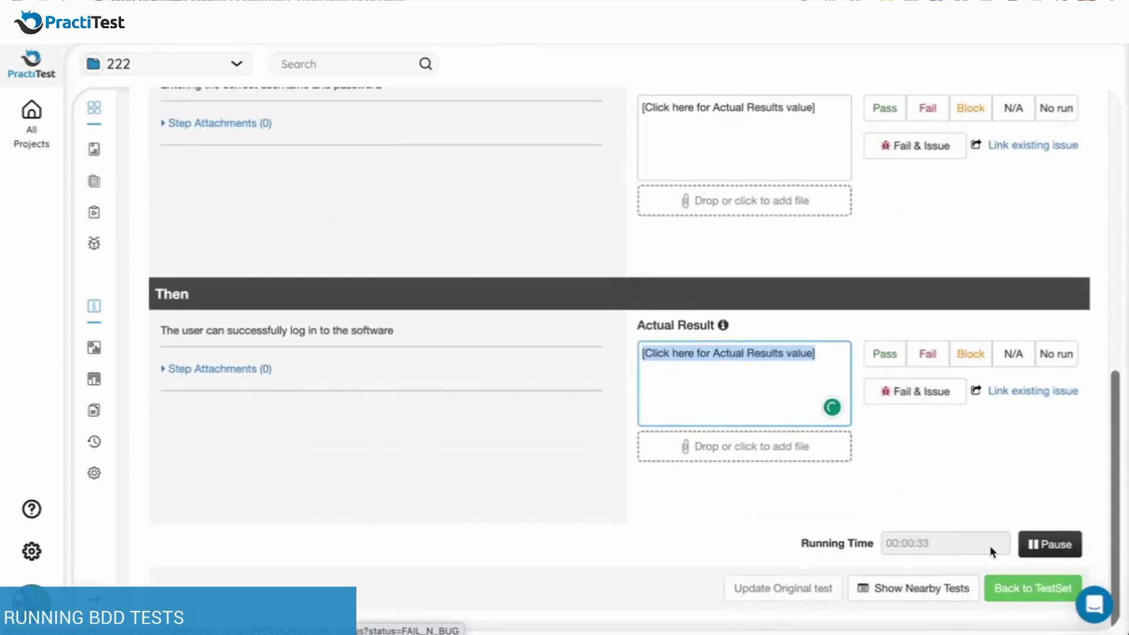
click(1020, 588)
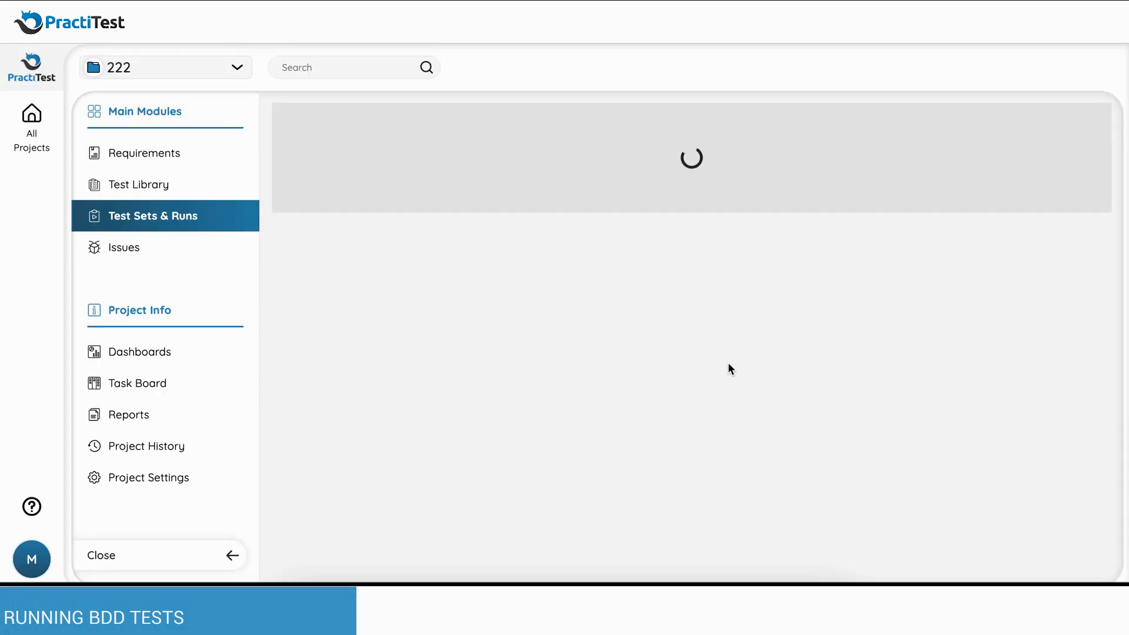
scroll(611, 274, down, 8)
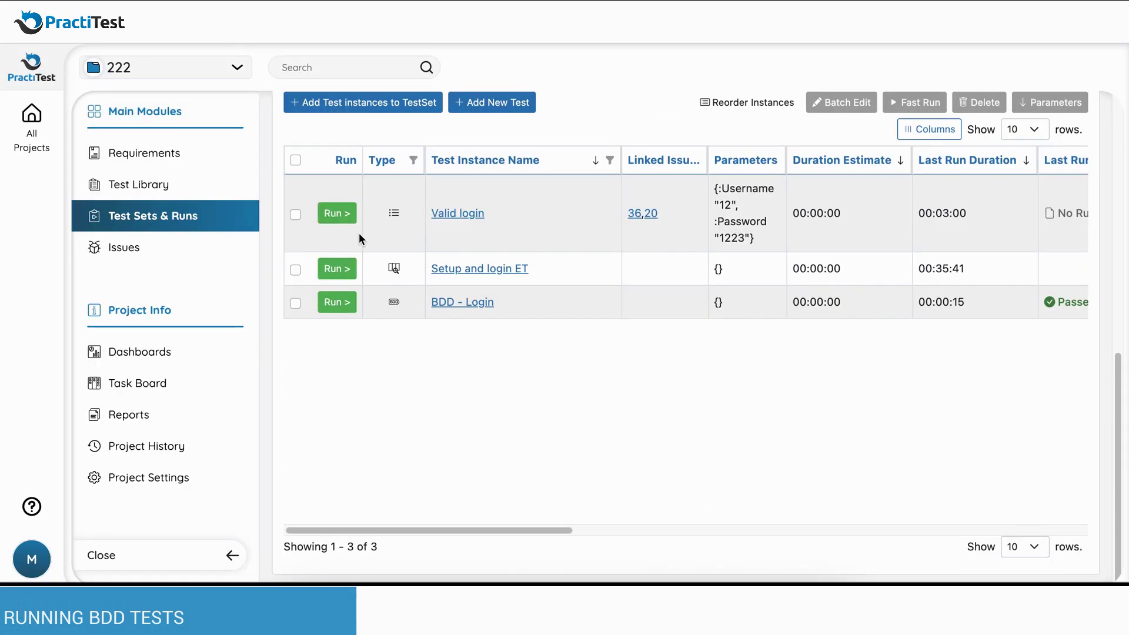
Add the BDD Scenario Outline test (ID 26) to the test set as new instances
click(371, 105)
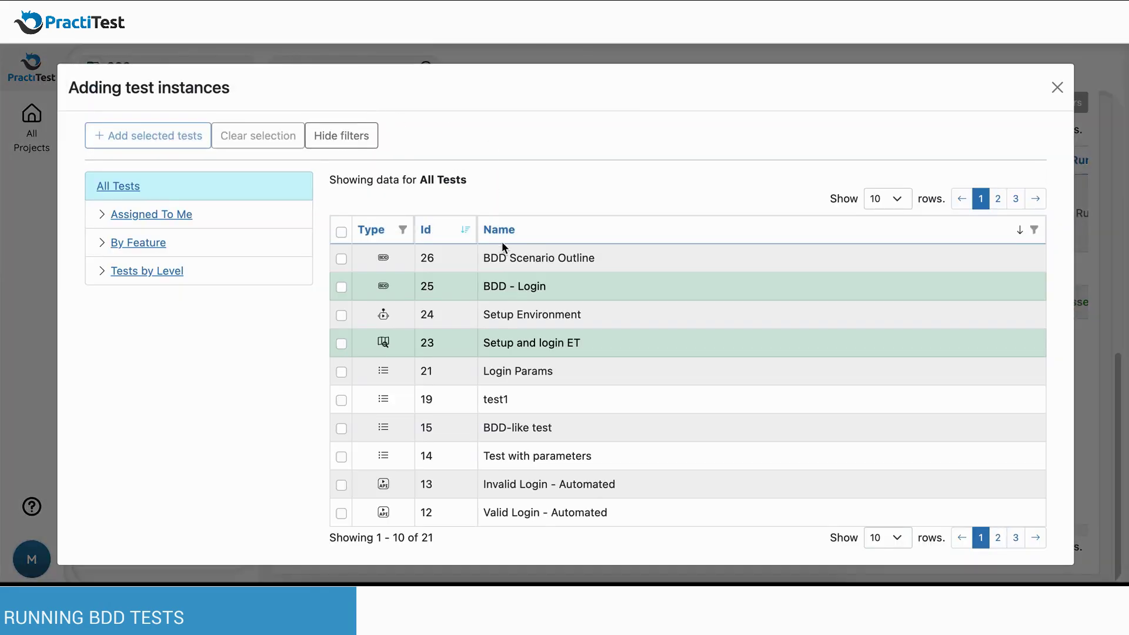
click(341, 260)
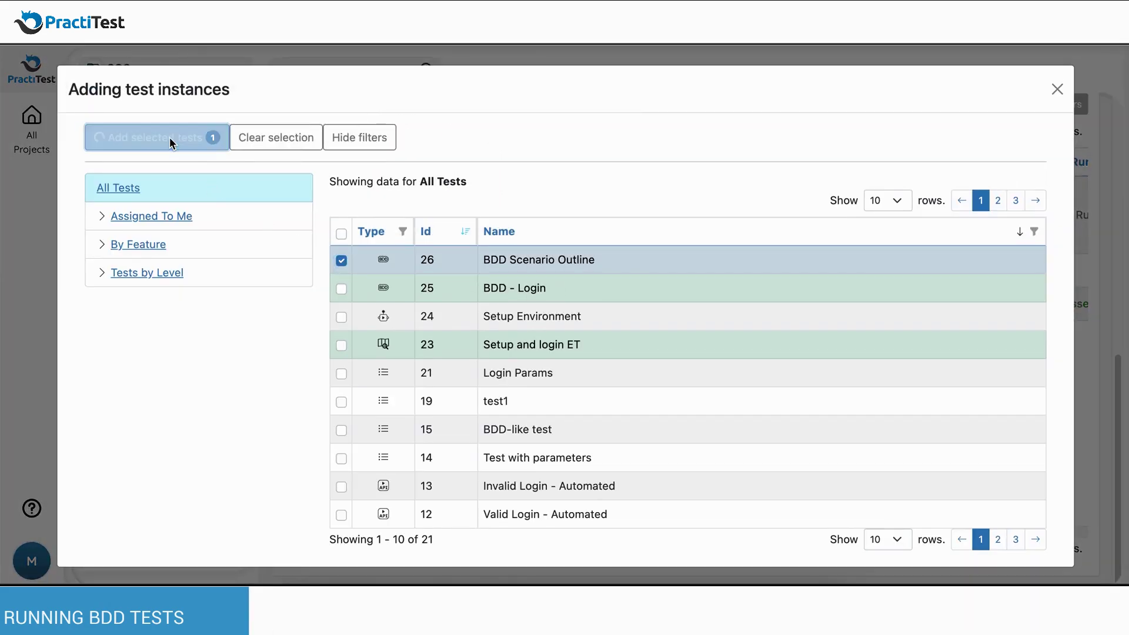
click(170, 137)
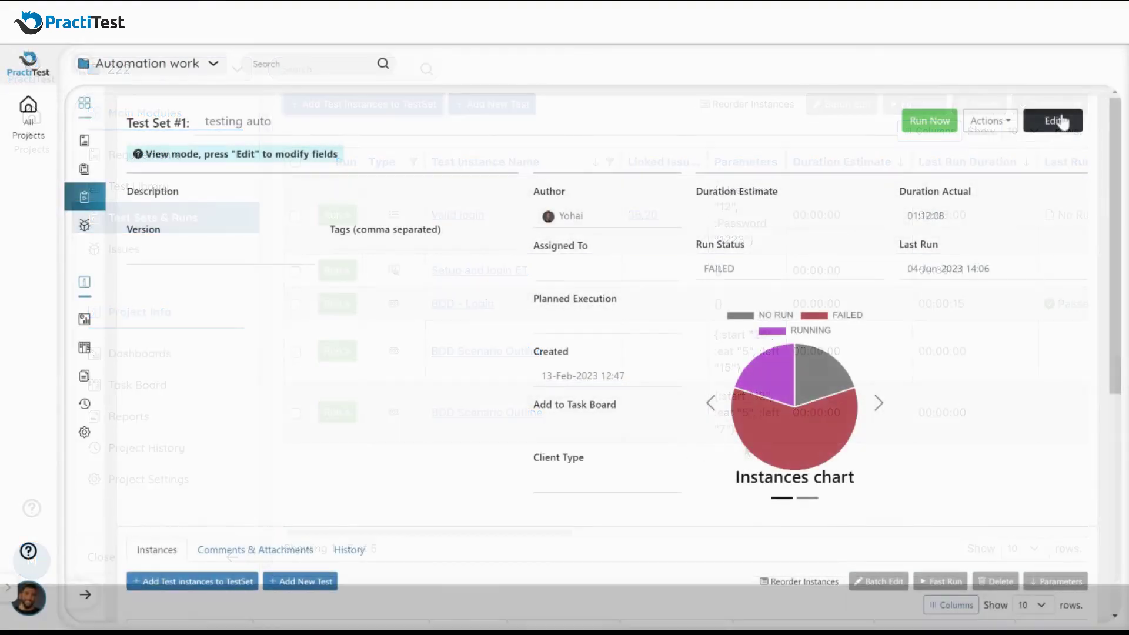
Schedule the testing auto test set to run Daily at 02:22 PM and save it
click(1065, 120)
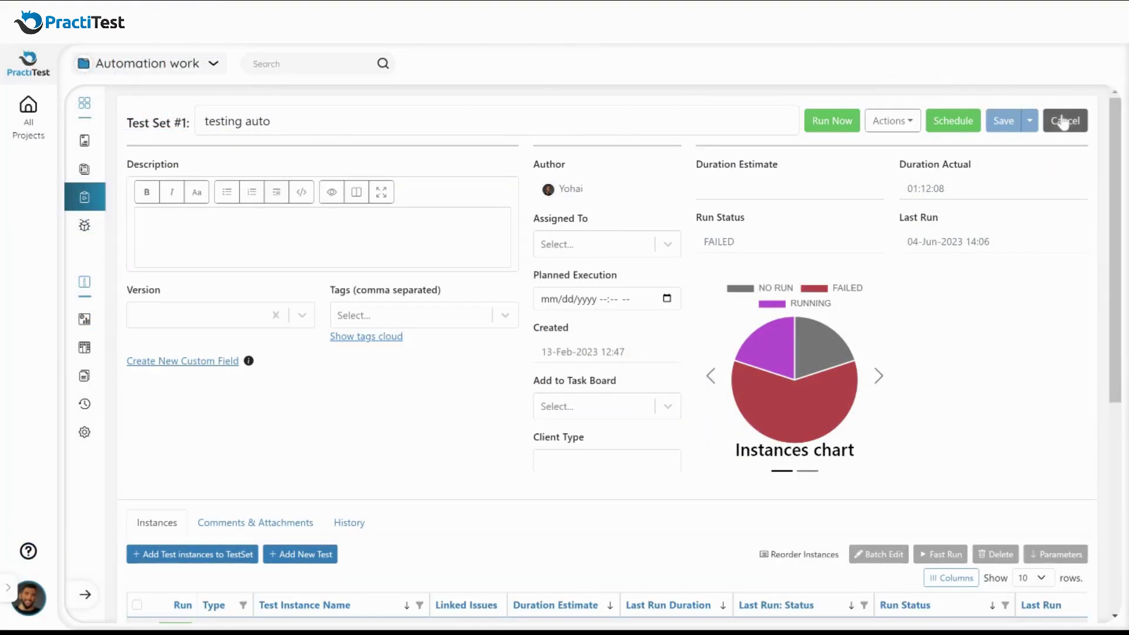
click(954, 123)
click(486, 124)
text(0222p)
click(382, 149)
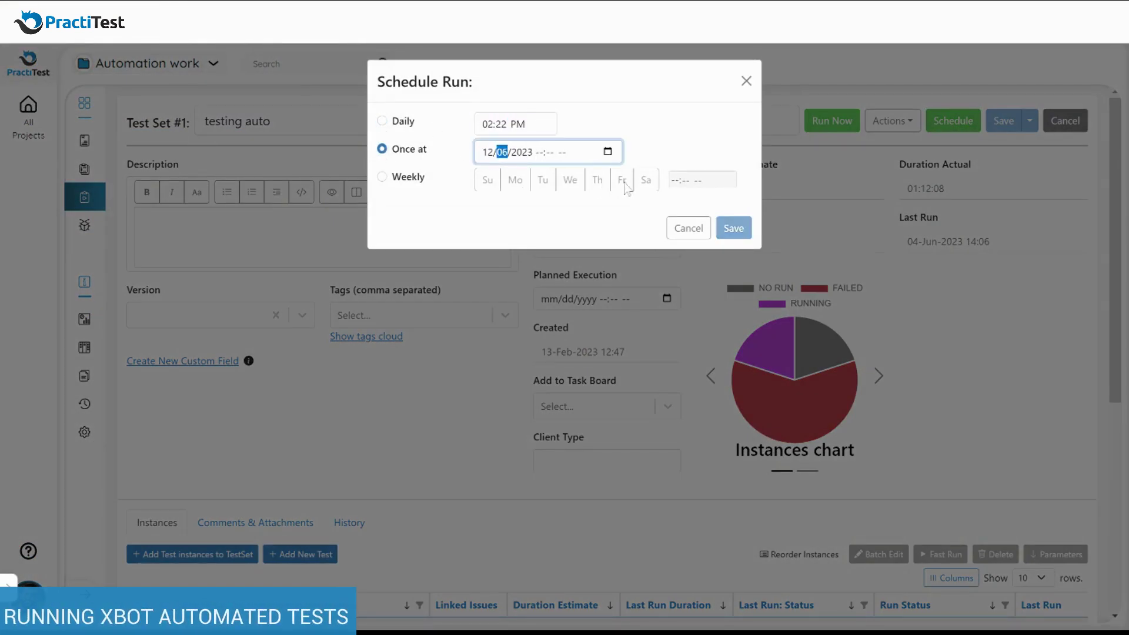
click(382, 176)
click(621, 179)
click(382, 121)
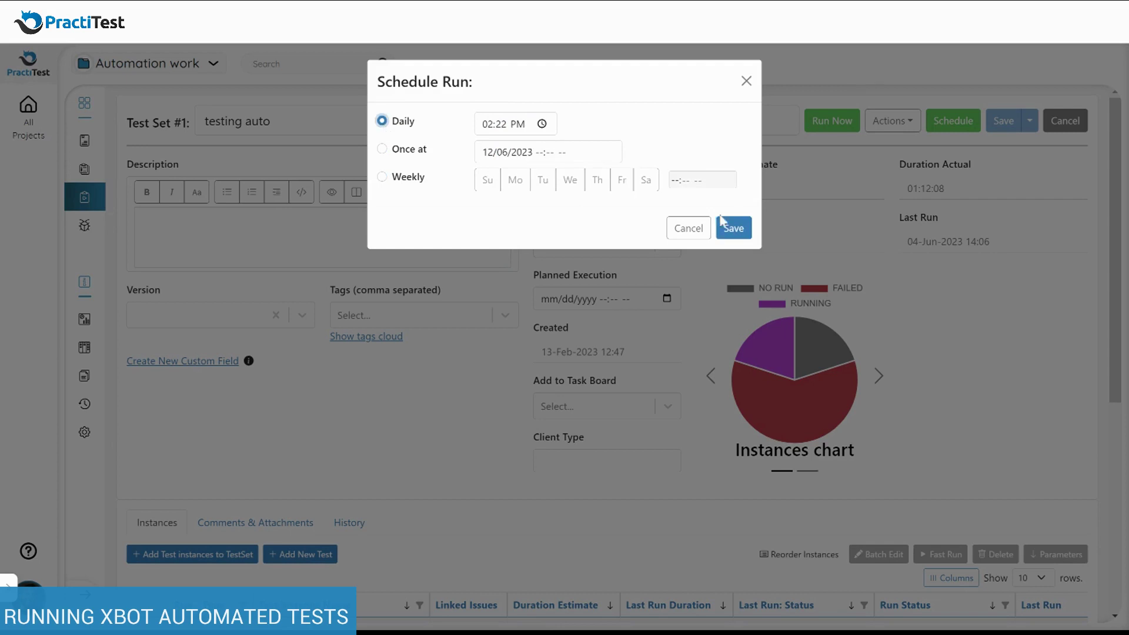
click(728, 227)
click(727, 224)
Dismiss the notice and open the running GeneralOnly instance to view its CPU and Memory charts
click(719, 192)
scroll(285, 331, down, 7)
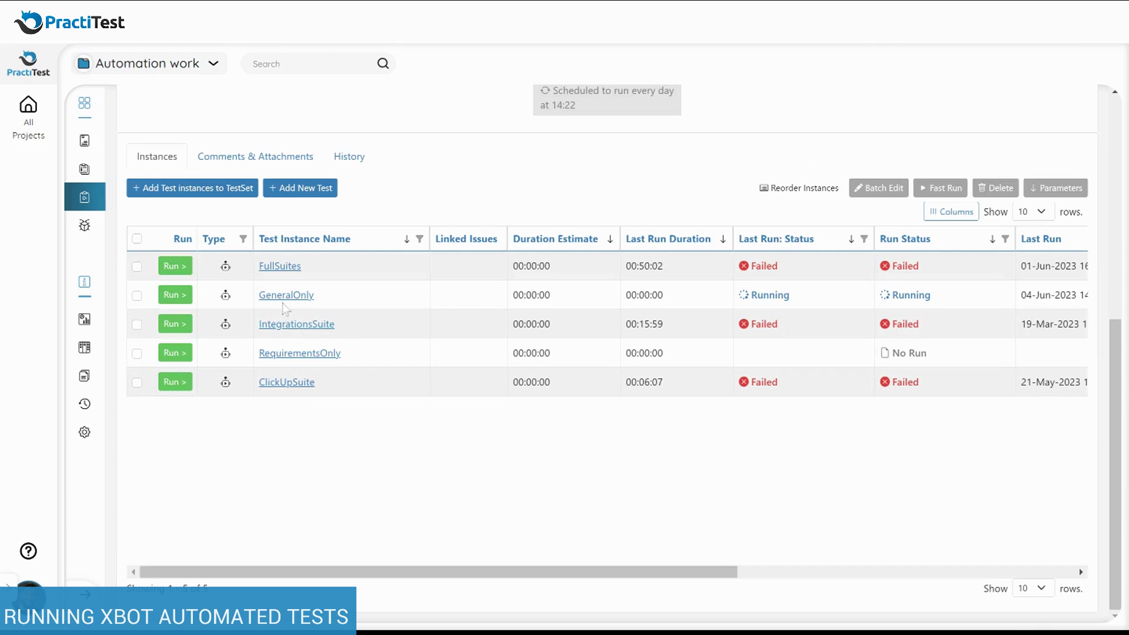
click(285, 295)
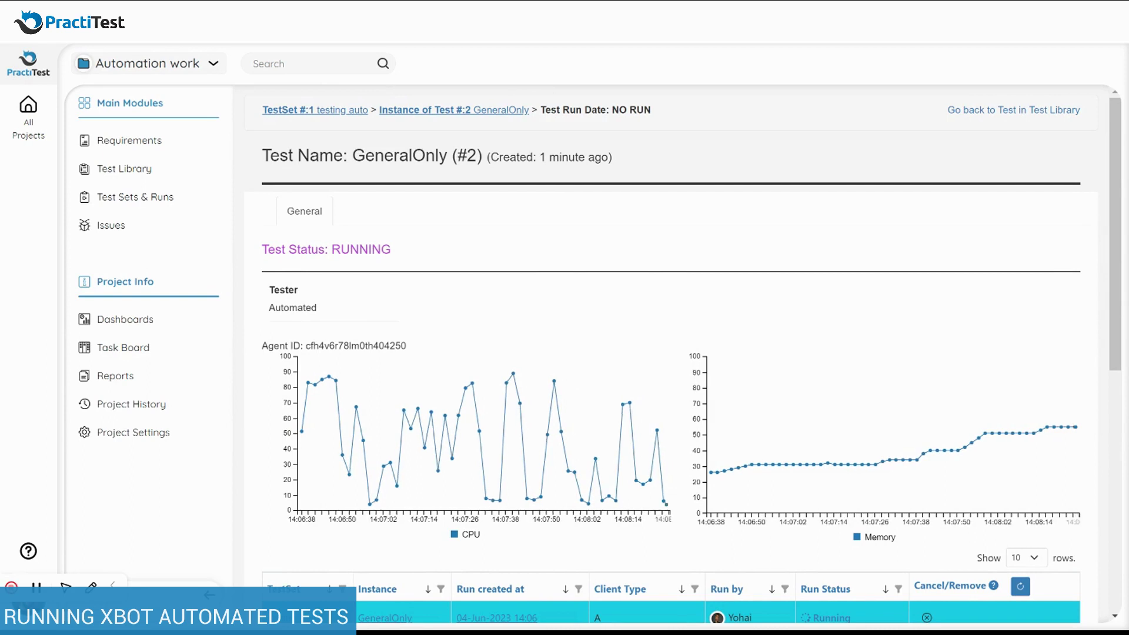
scroll(742, 550, down, 2)
scroll(904, 442, down, 5)
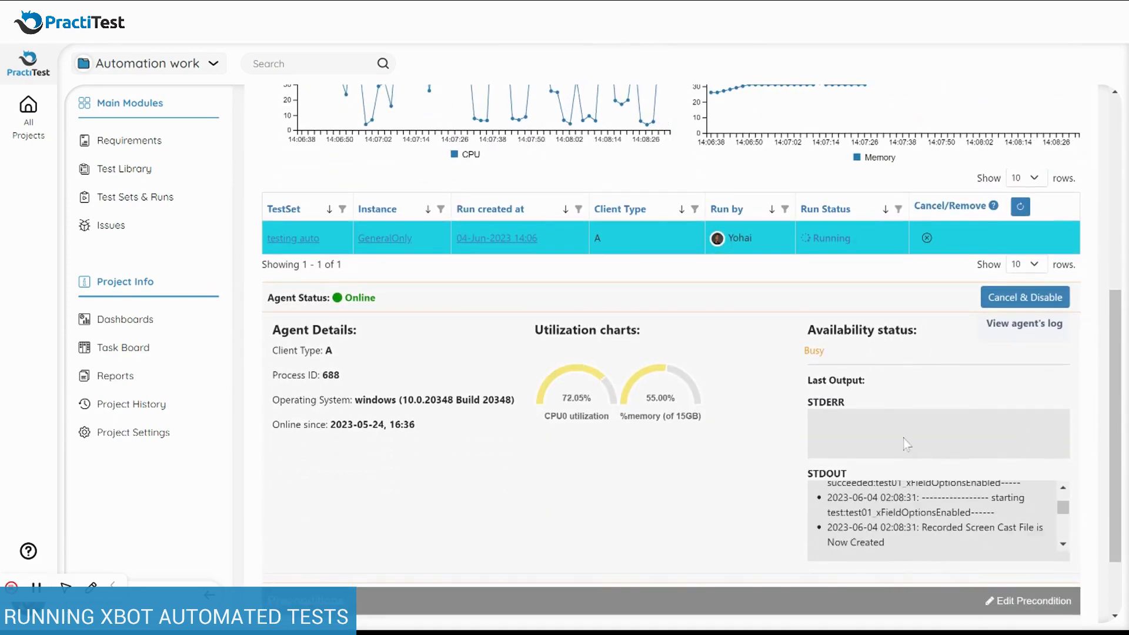
scroll(903, 442, up, 7)
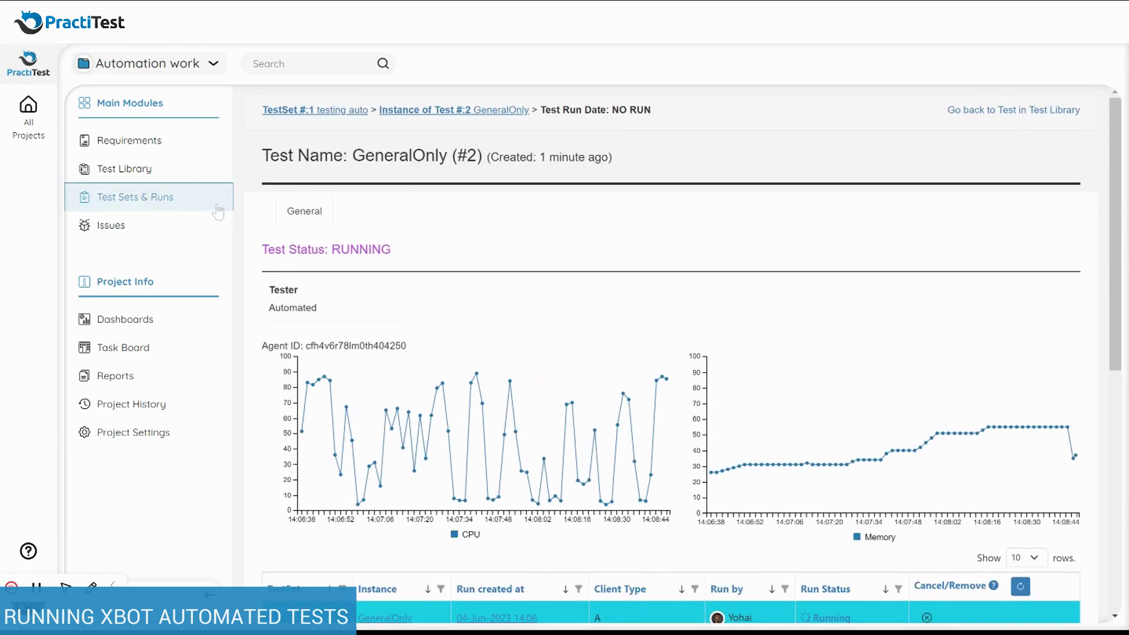
Review the Current & Queue, Scheduled and History automation runs for the test sets
click(218, 211)
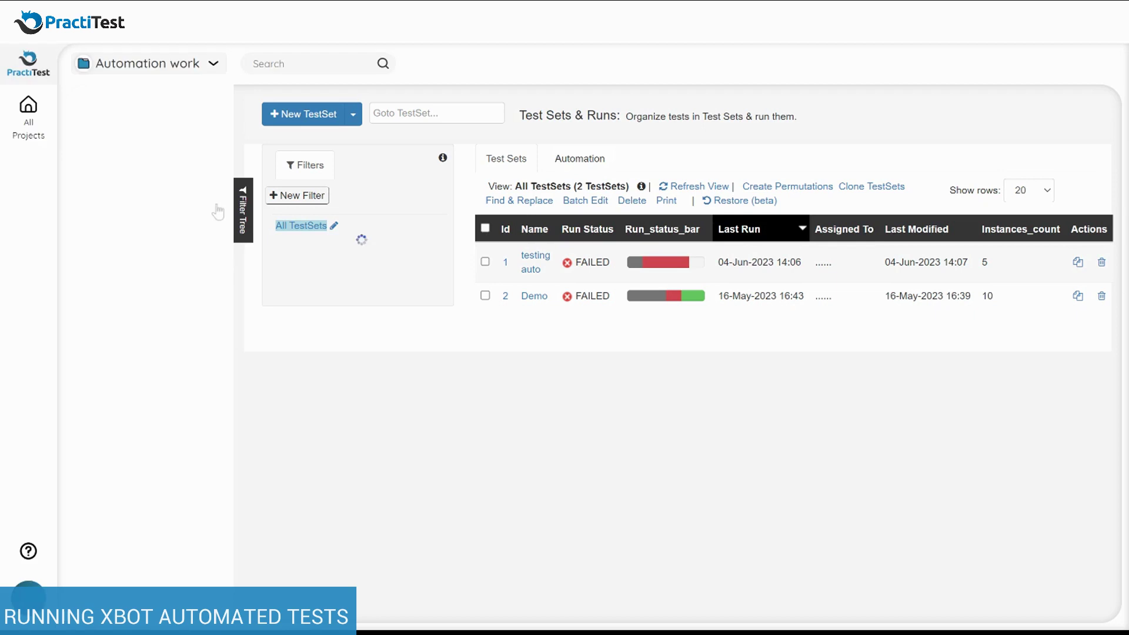
click(572, 164)
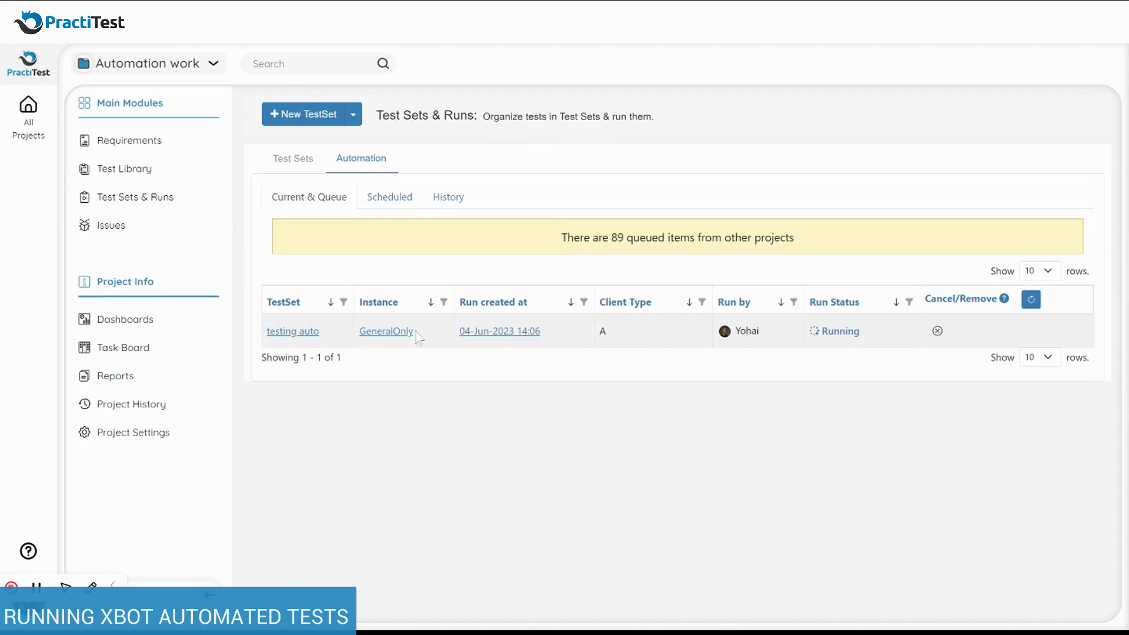
click(391, 207)
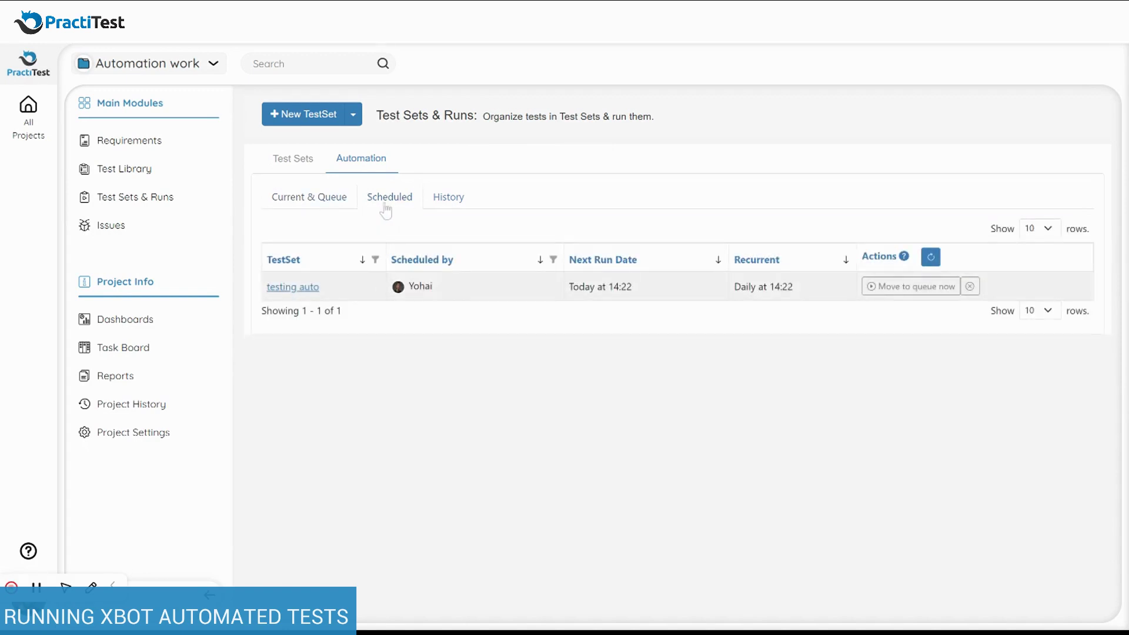
click(446, 207)
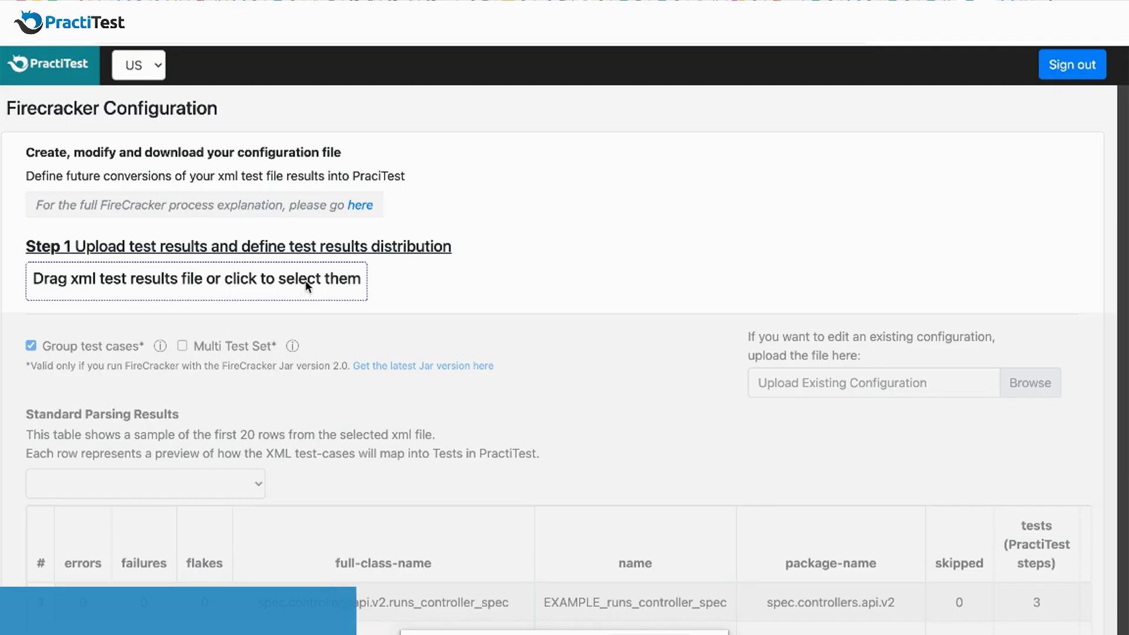
Load rspec4.xml into FireCracker, keeping test case grouping on
click(305, 280)
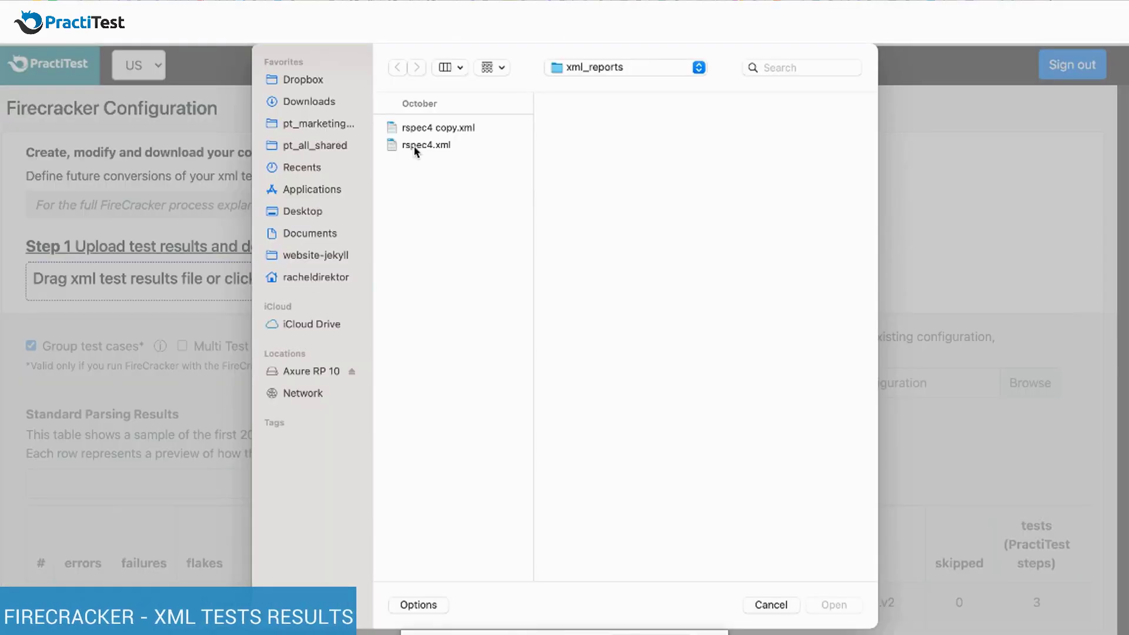
double_click(412, 144)
scroll(405, 220, down, 3)
scroll(404, 220, down, 3)
click(30, 152)
click(31, 152)
scroll(31, 153, down, 3)
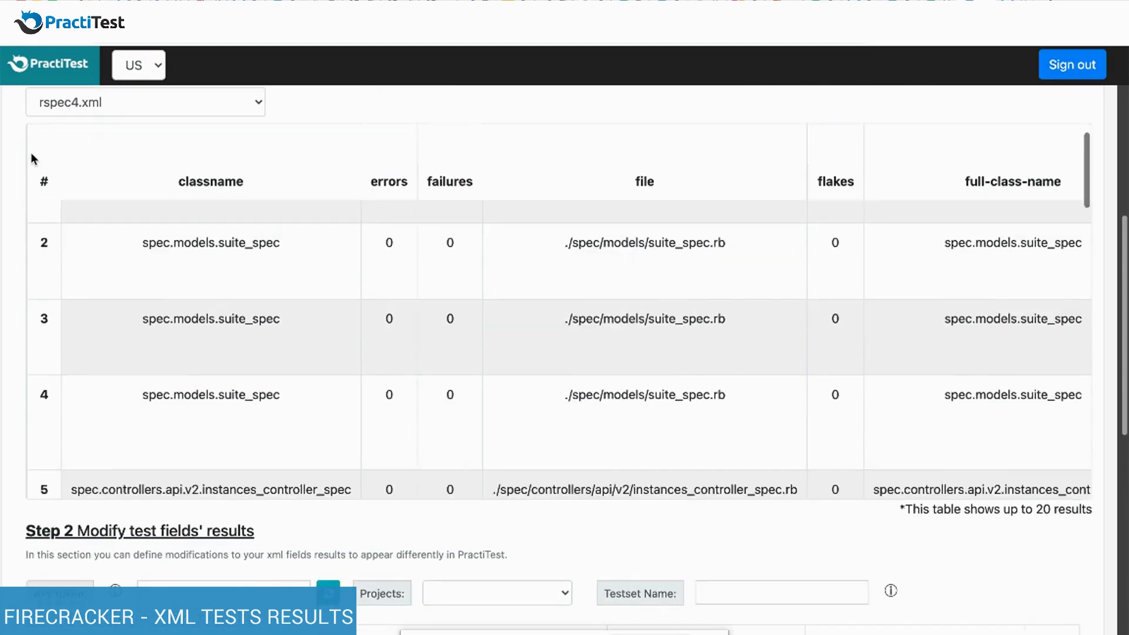
Paste the API token and load the target PractiTest project
click(256, 488)
key(ctrl+v)
click(327, 490)
click(467, 489)
click(467, 491)
scroll(468, 514, down, 2)
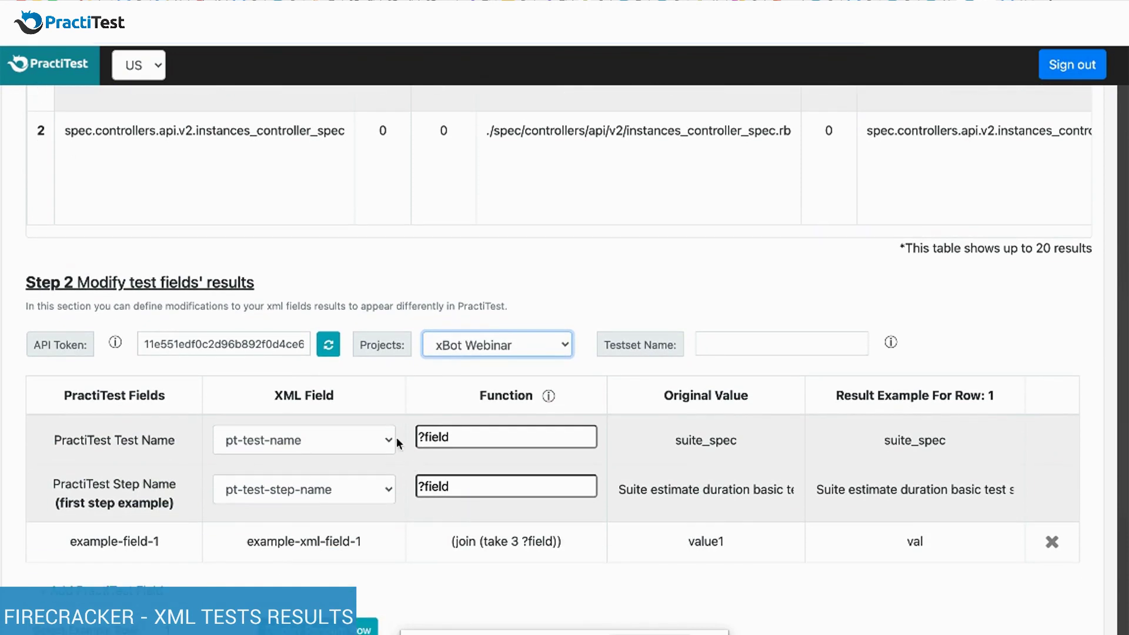
Map Test: Area to the classname XML field, download the JSON configuration and run the upload command
click(392, 436)
click(386, 438)
scroll(176, 518, down, 2)
click(160, 501)
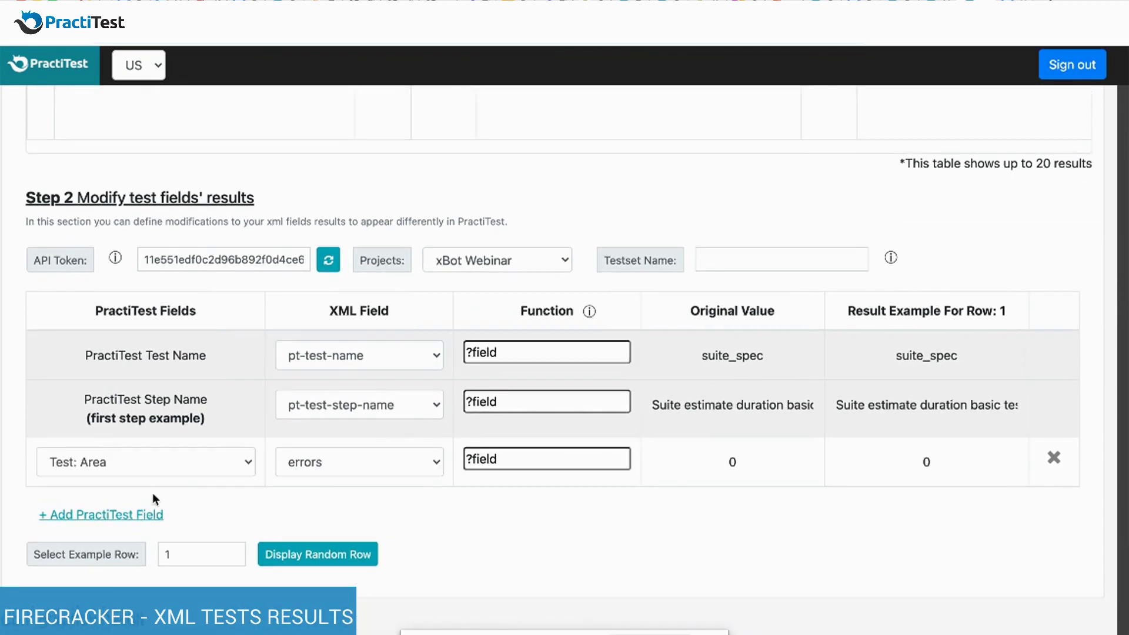
click(304, 467)
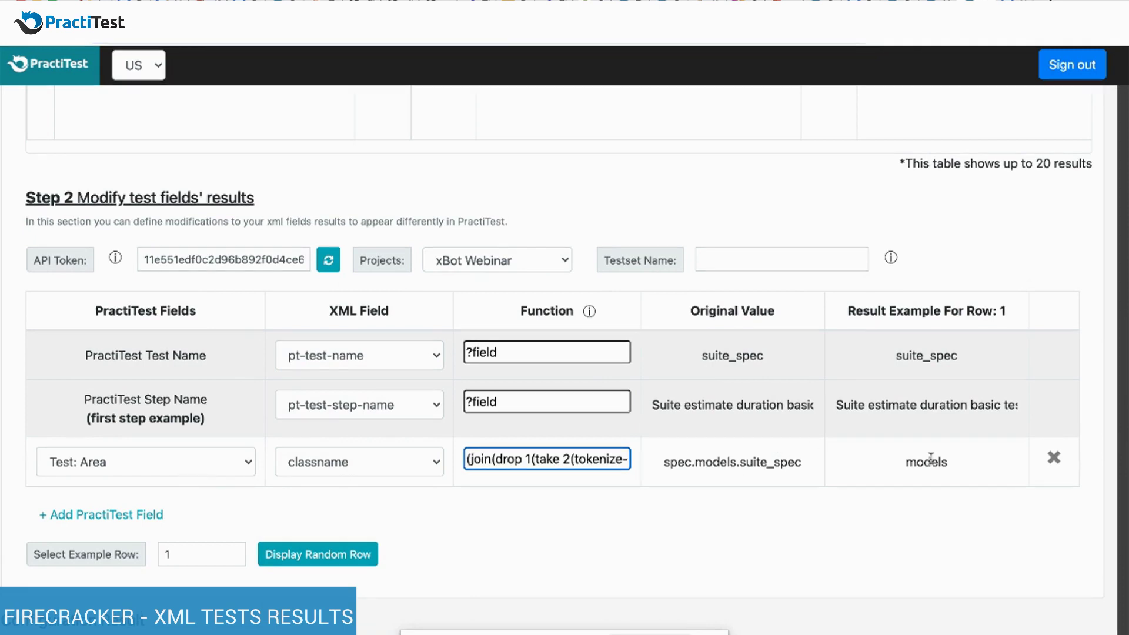
scroll(686, 488, down, 5)
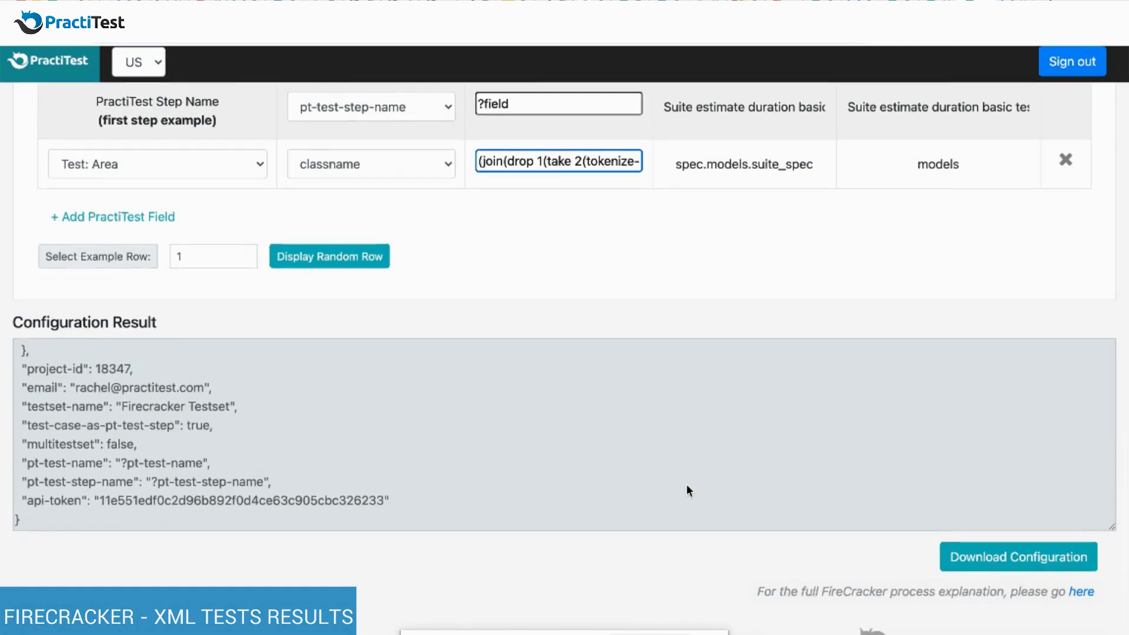
click(999, 557)
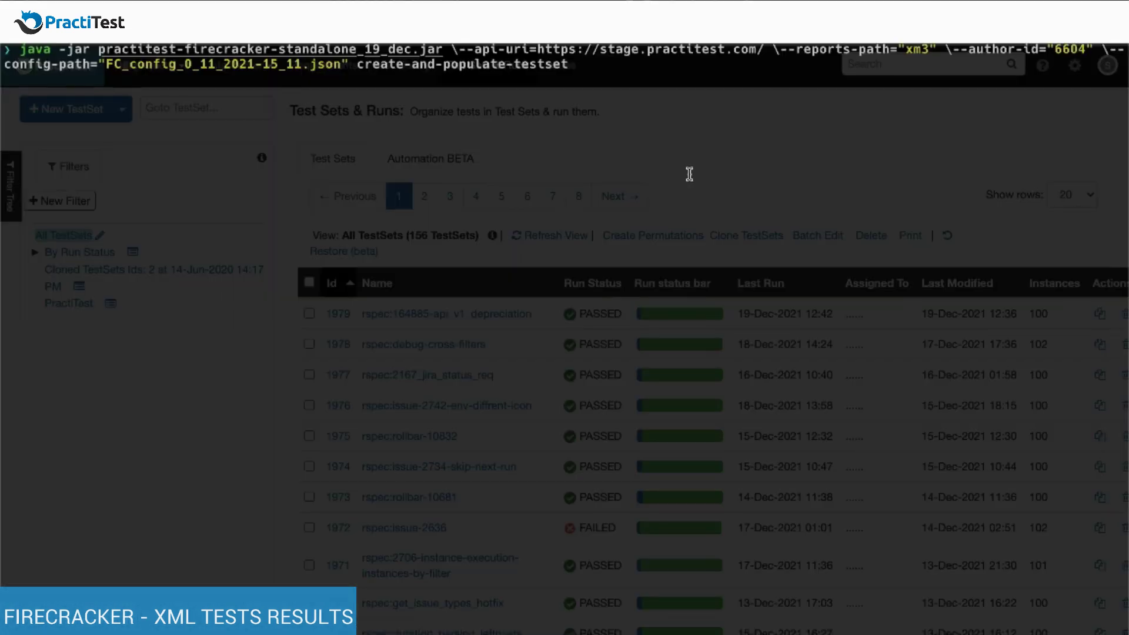
key(Return)
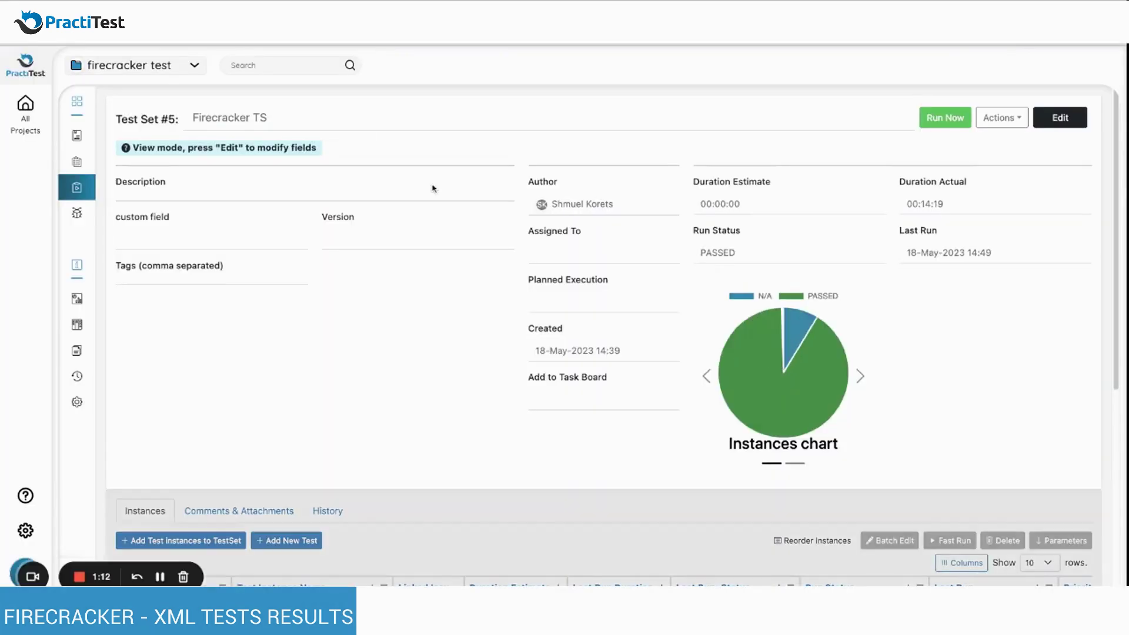
Open the latest failed run of digest_notification_worker_spec and scroll down to Step 10
scroll(433, 184, down, 5)
click(348, 328)
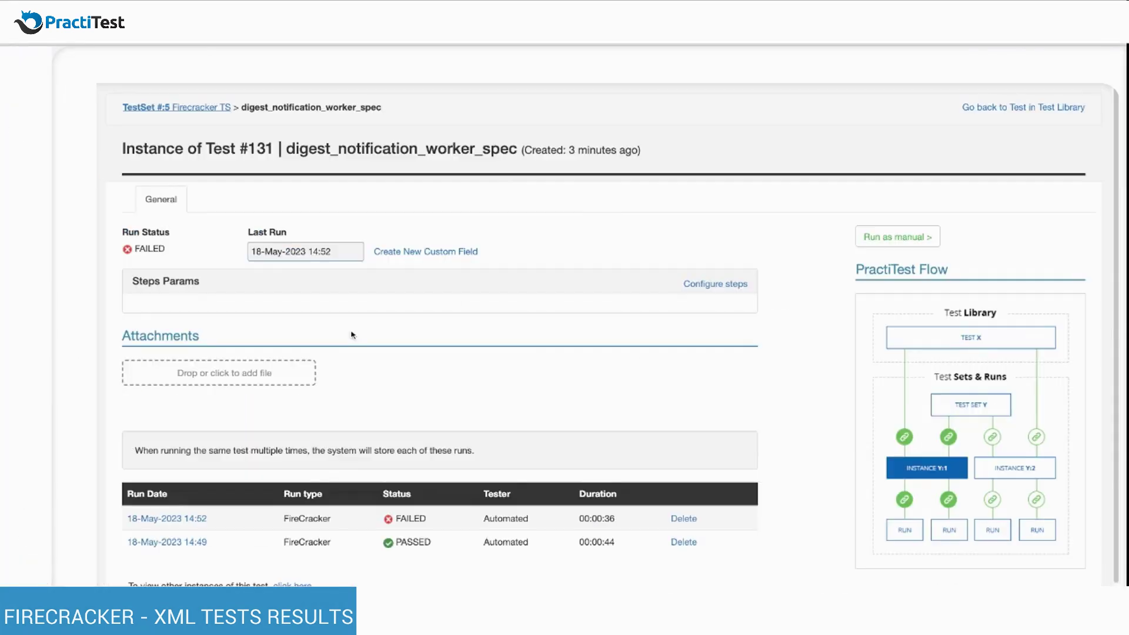
click(148, 486)
scroll(302, 483, down, 20)
scroll(300, 483, down, 7)
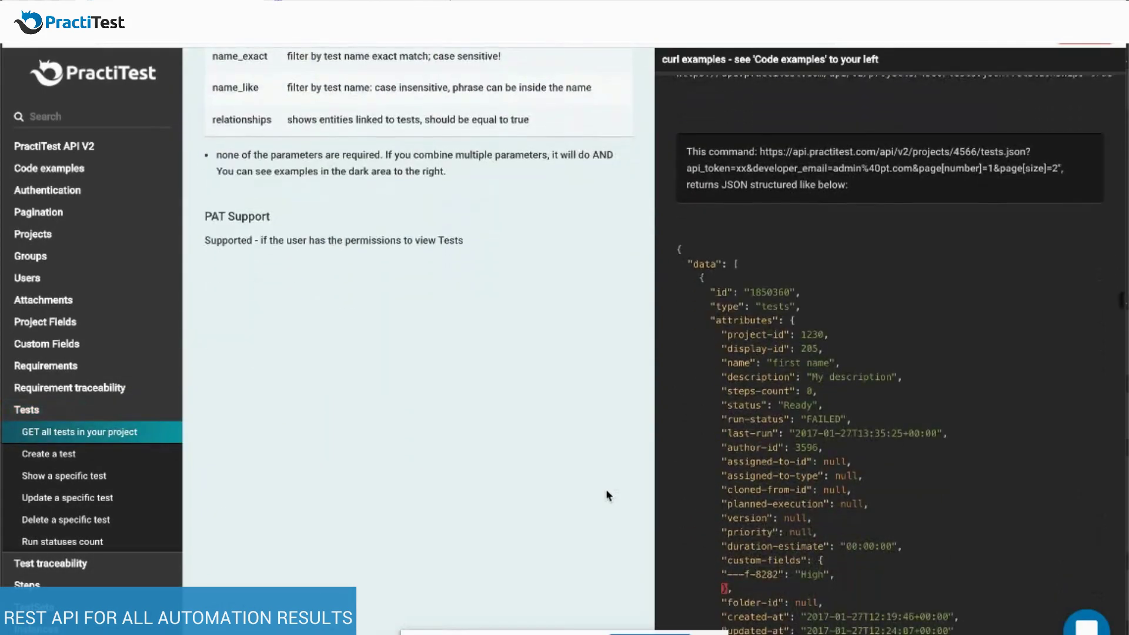
Scroll through the API docs' Tests endpoints: get all tests, create a test, show a specific test
scroll(607, 491, down, 10)
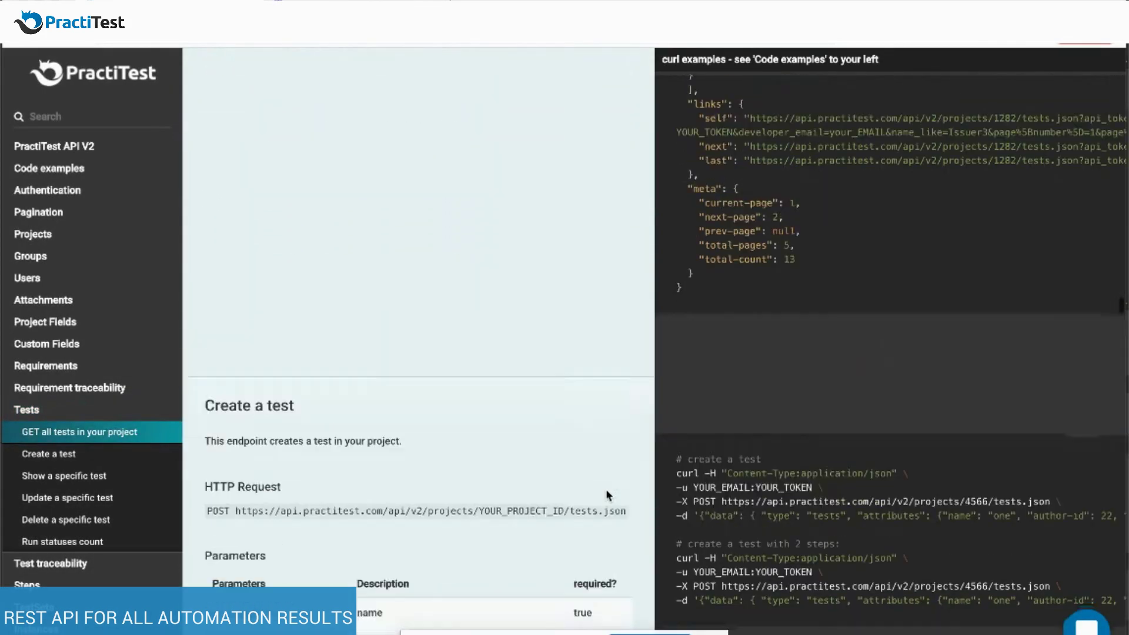
scroll(607, 496, down, 8)
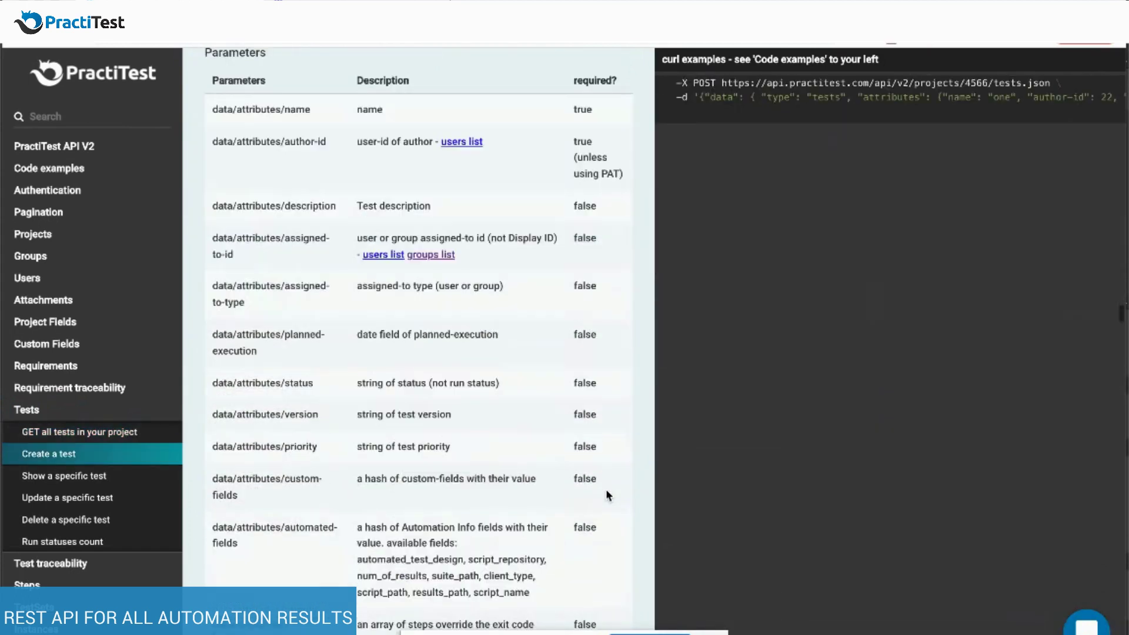
scroll(607, 496, down, 12)
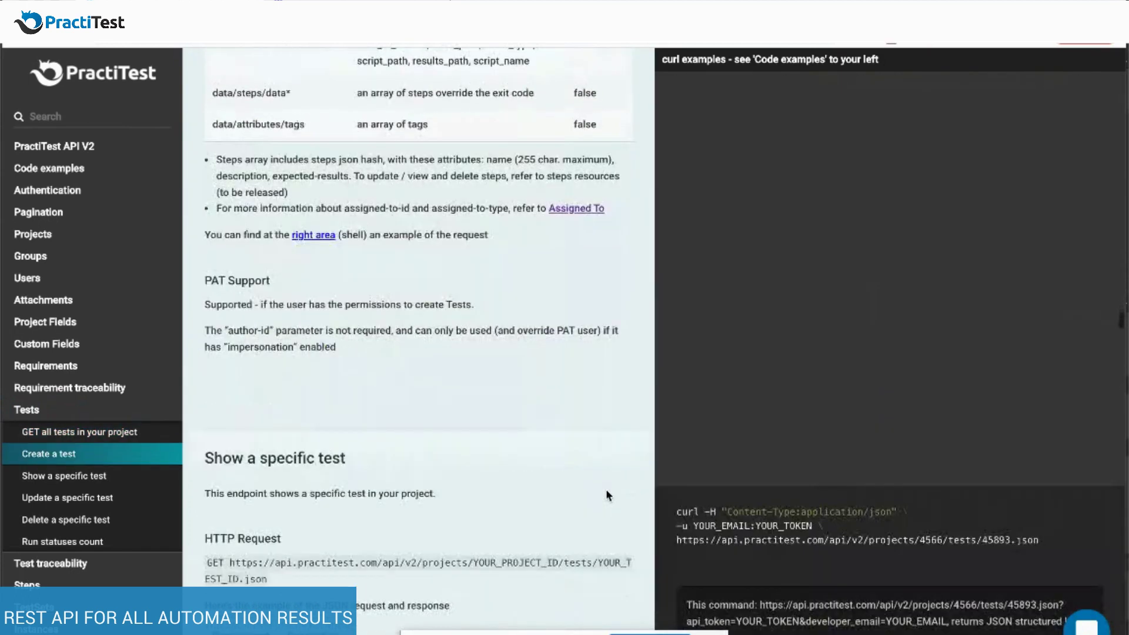
scroll(607, 496, down, 3)
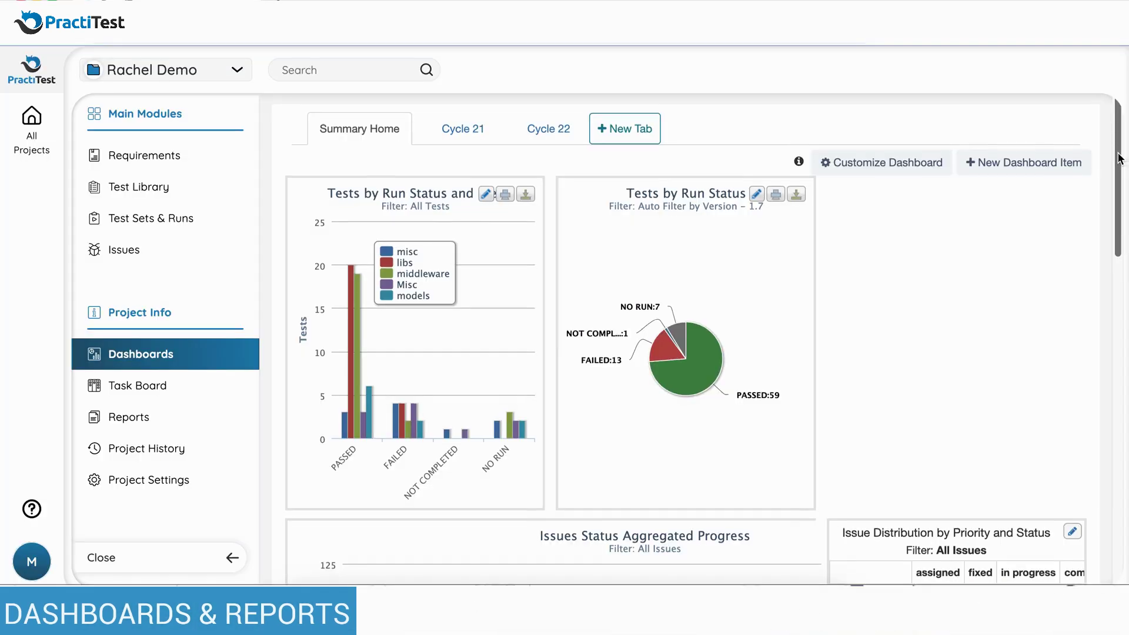
Scroll the Summary Home dashboard to view the run-status bar and pie charts
drag(1120, 157, 1107, 125)
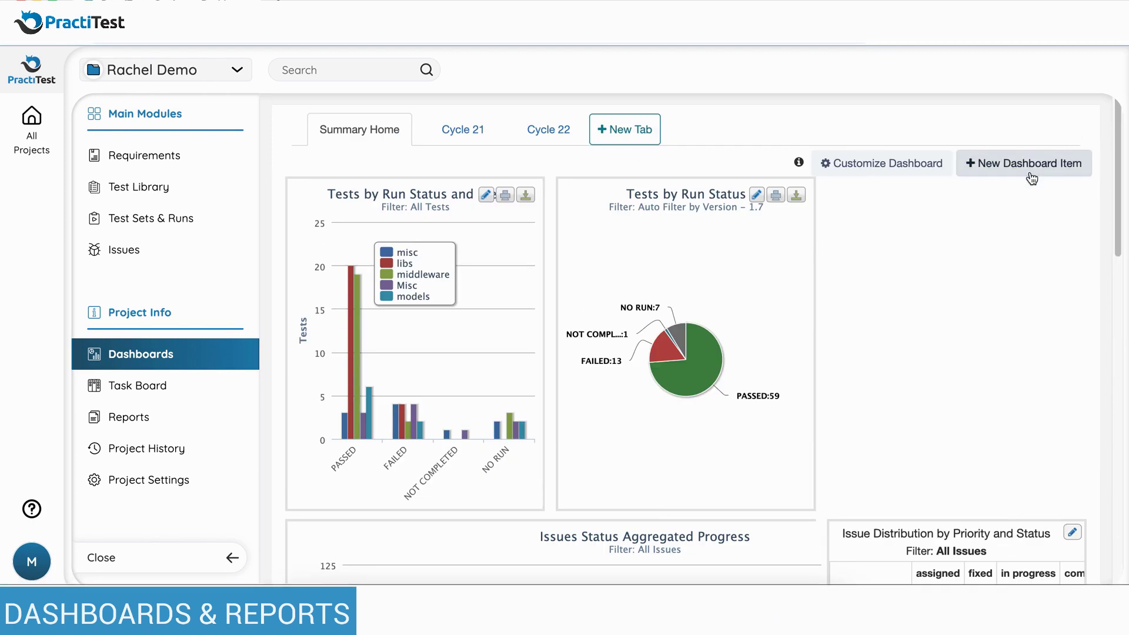
Add a Tests pie chart dashboard item grouped by Test Type
click(1030, 164)
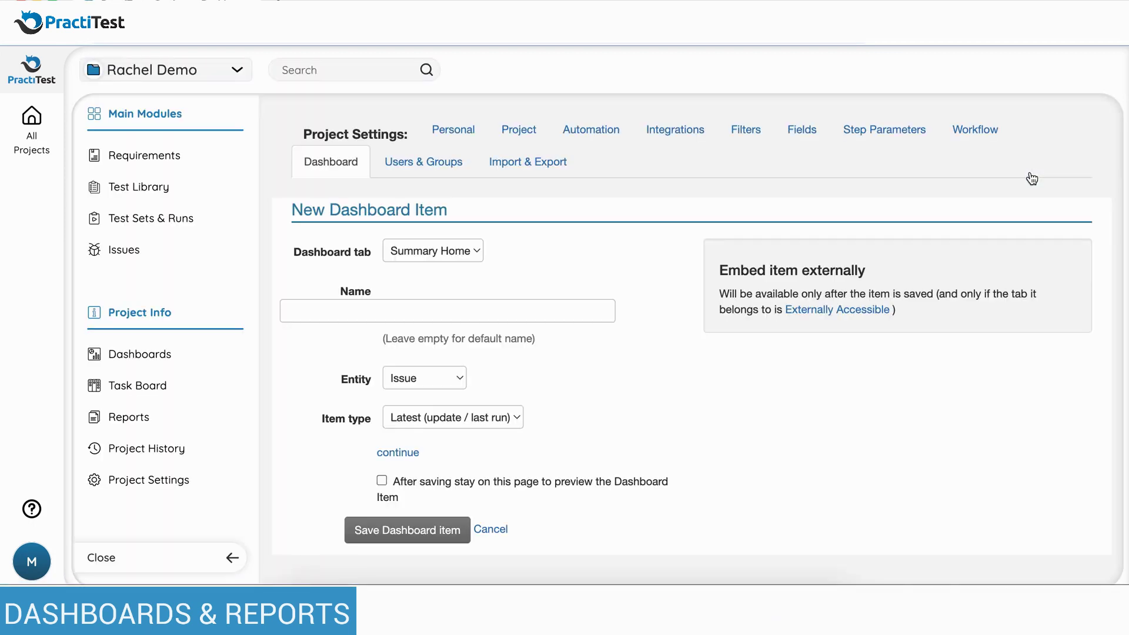
click(451, 390)
click(445, 393)
click(468, 418)
click(444, 452)
scroll(621, 420, down, 1)
click(465, 455)
click(418, 506)
click(371, 524)
click(406, 557)
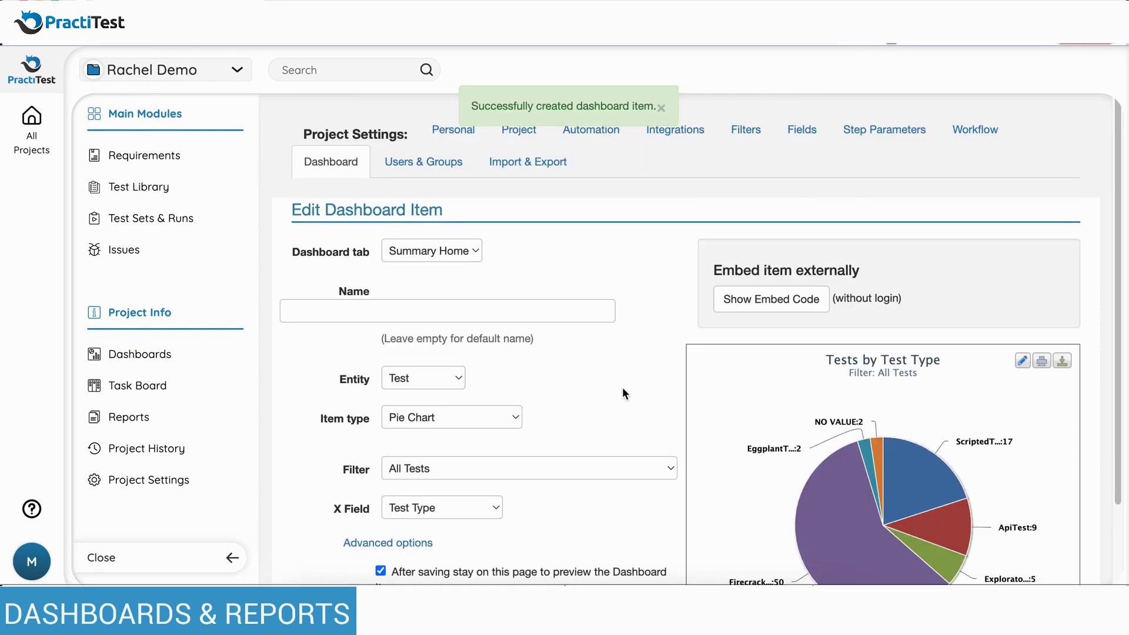
Add an Execution Progress dashboard item with a 1-month graph range
scroll(624, 385, down, 2)
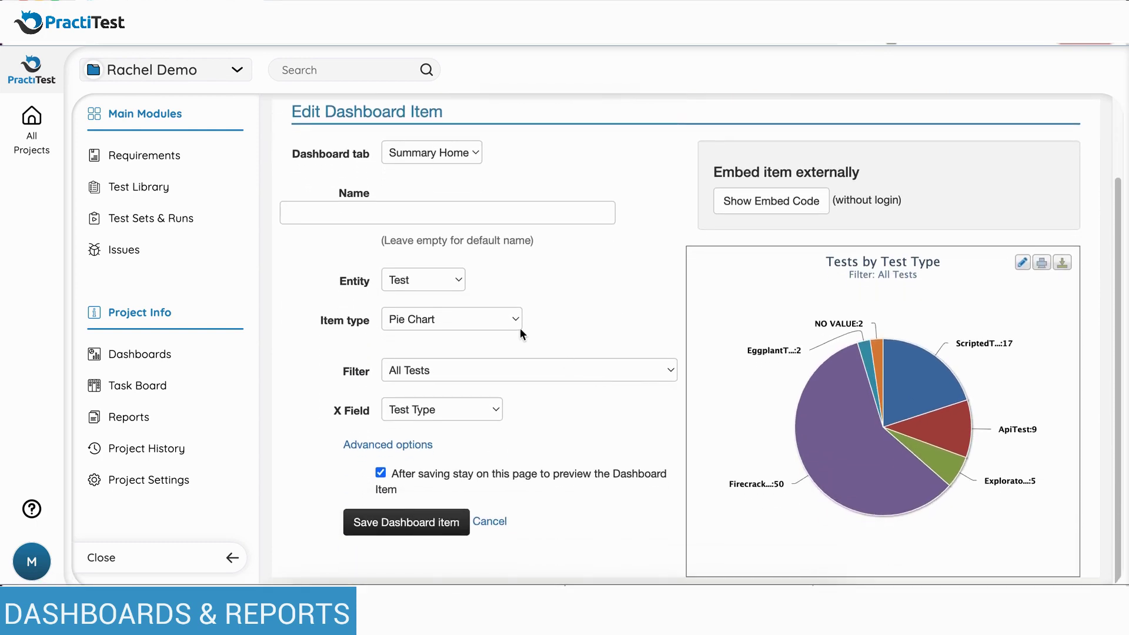
click(475, 316)
click(447, 353)
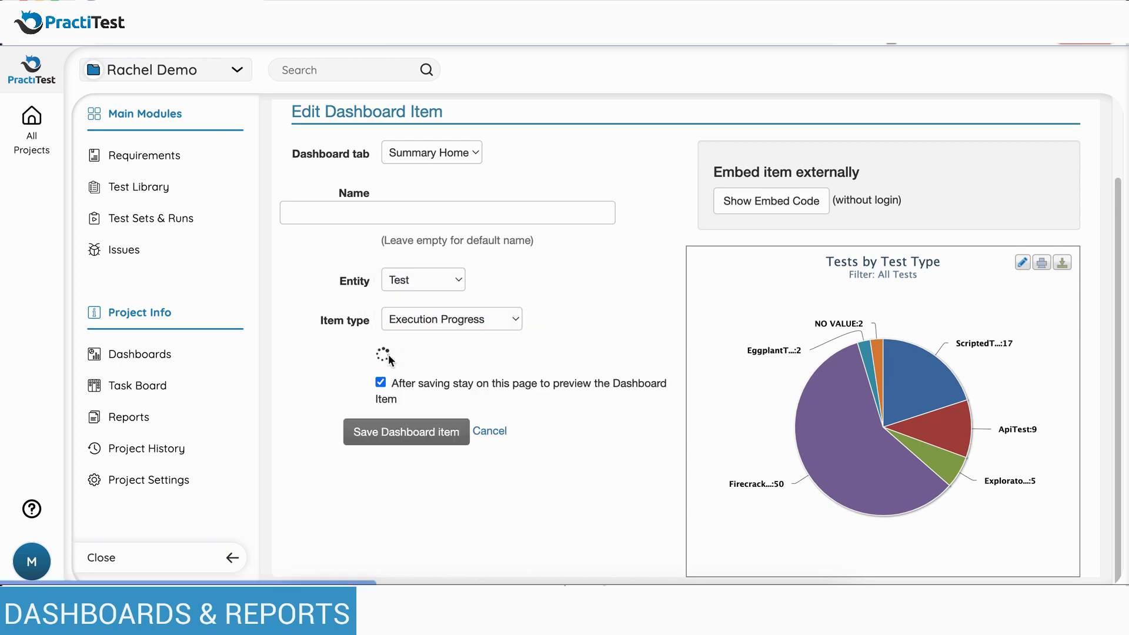
click(448, 409)
click(457, 428)
click(410, 553)
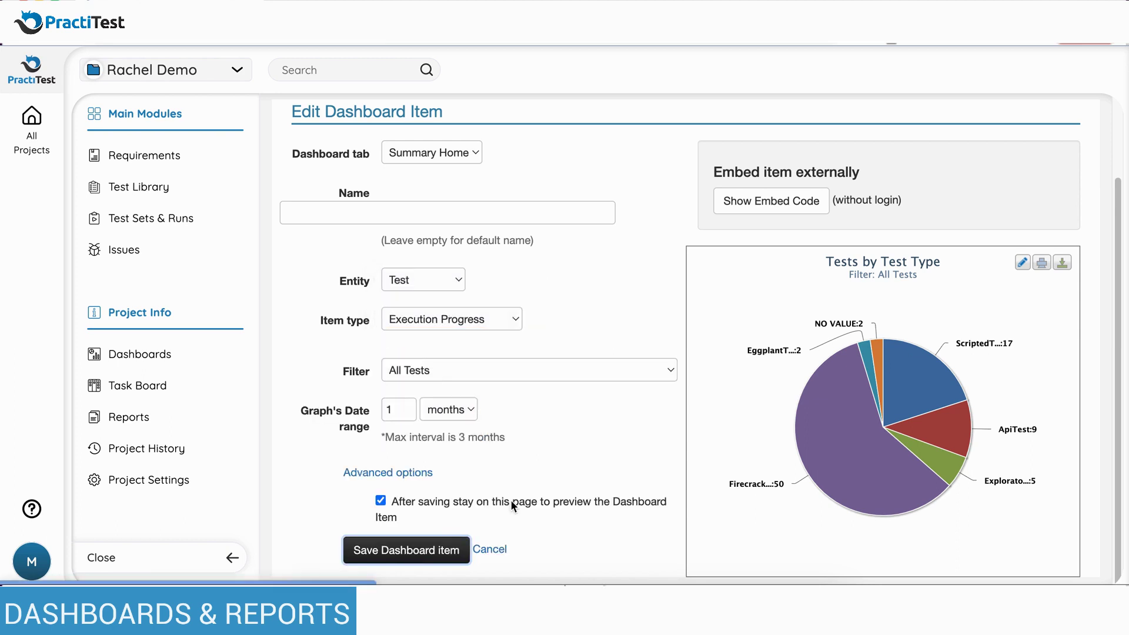
Add a test instance Planned vs Executed dashboard item covering the past 90 days
scroll(654, 405, down, 3)
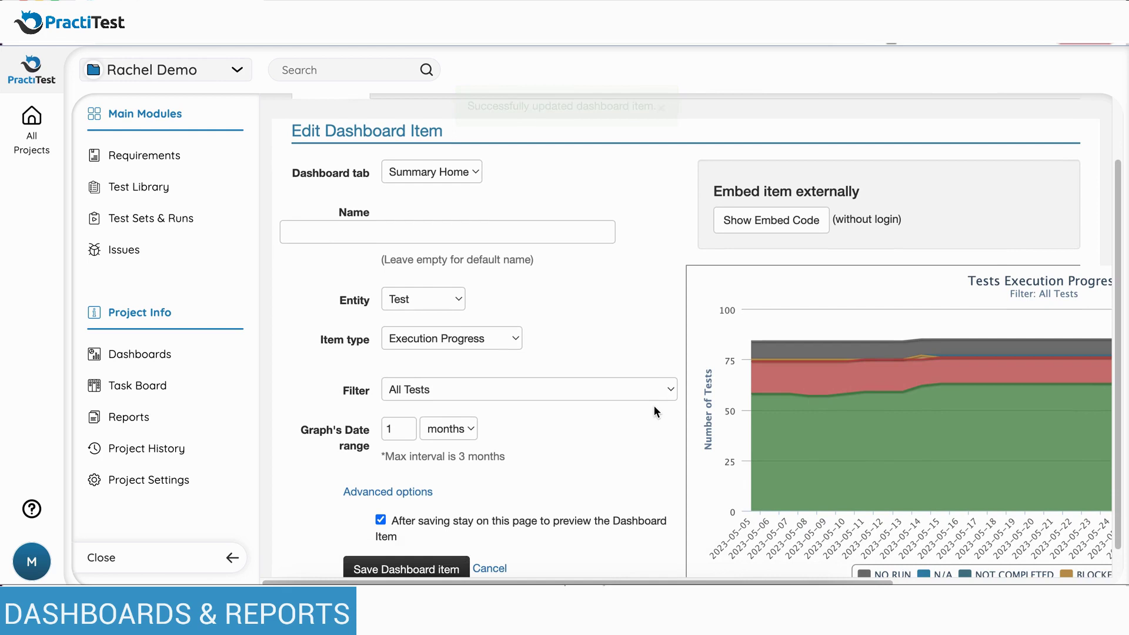
scroll(654, 404, down, 1)
click(449, 267)
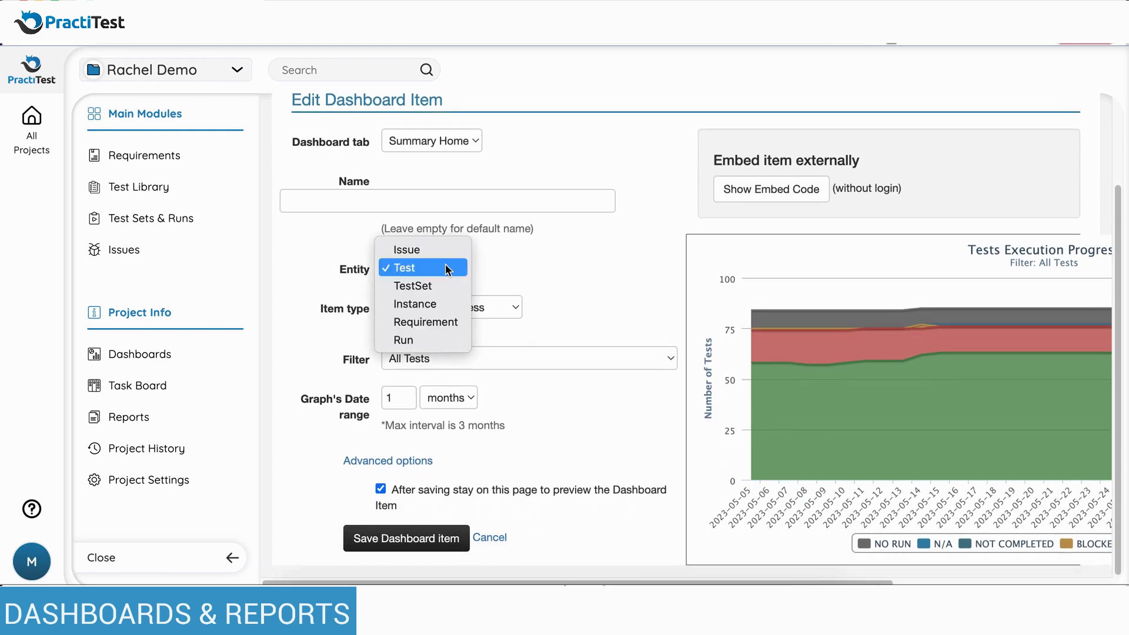
click(438, 304)
click(439, 306)
click(427, 344)
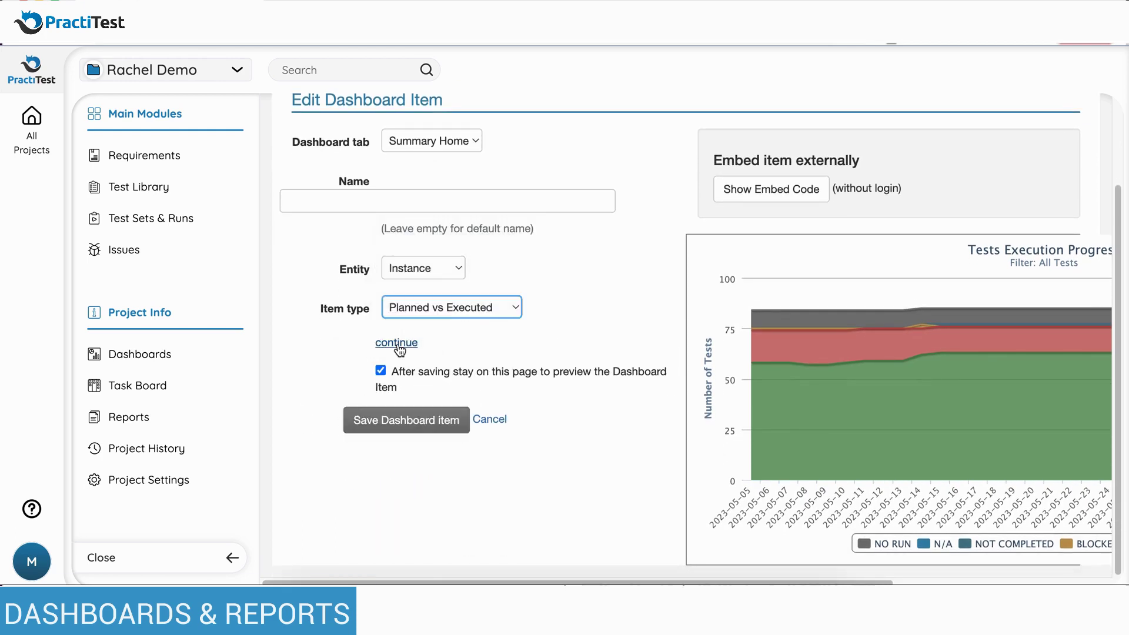
click(399, 344)
click(433, 451)
click(411, 477)
scroll(396, 517, down, 3)
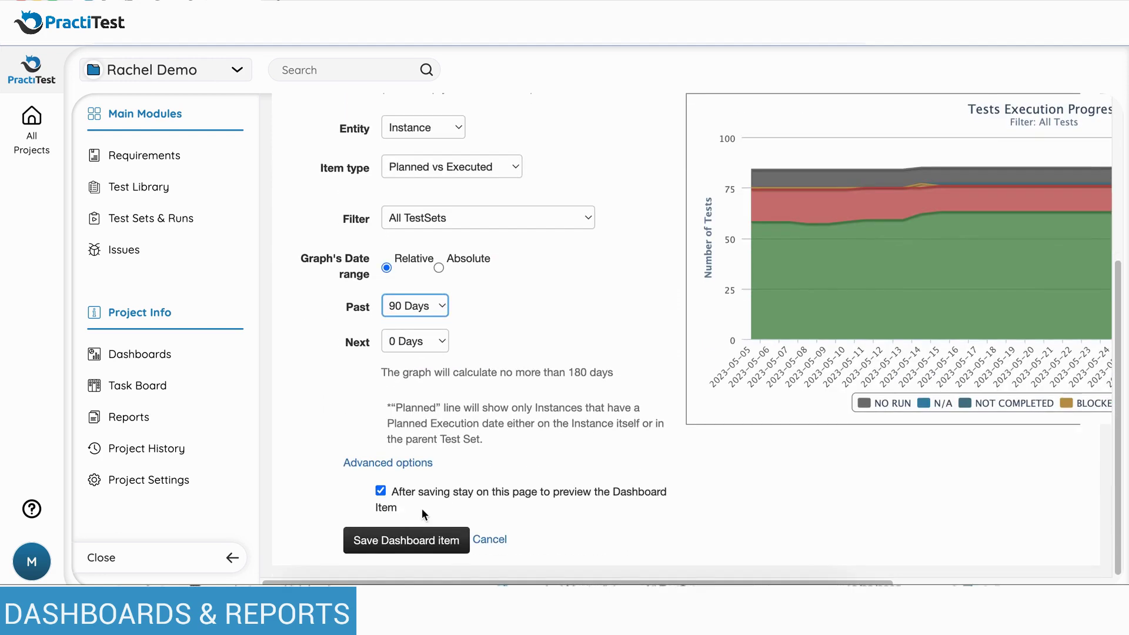
click(403, 537)
Create the instance Tabular Aggregated report TAR and download it
scroll(600, 329, down, 3)
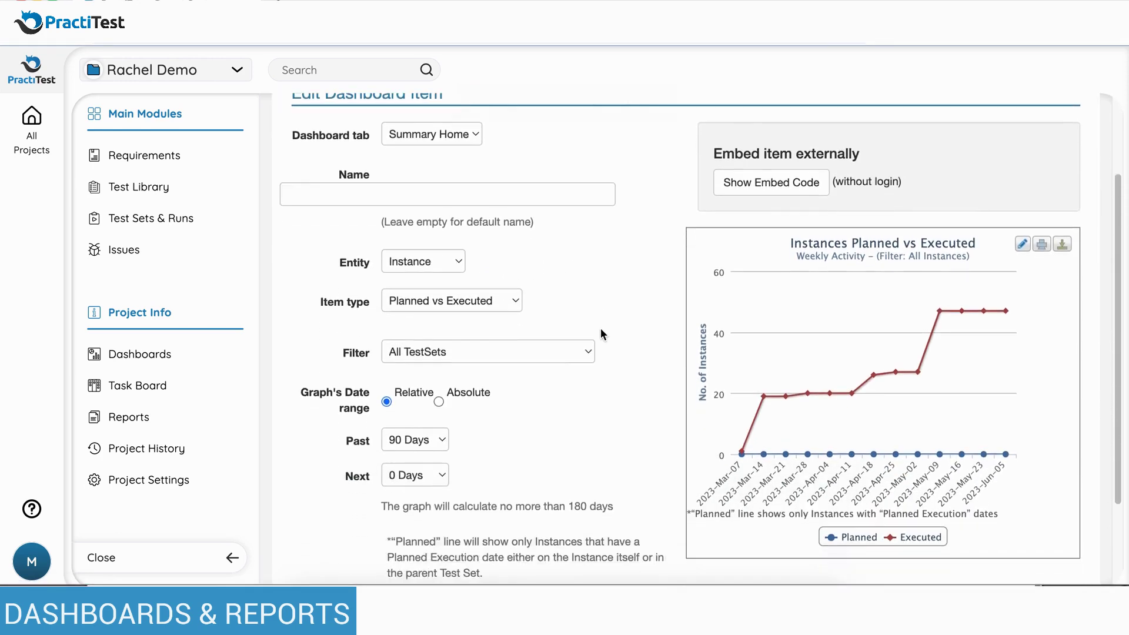
click(149, 420)
click(379, 332)
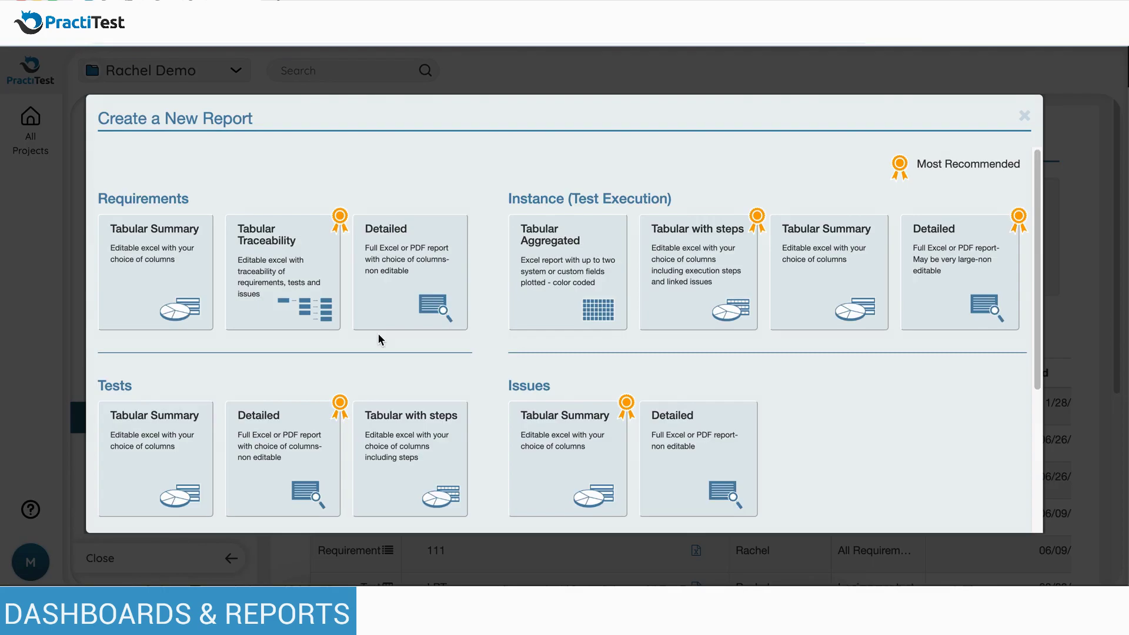
scroll(492, 255, down, 5)
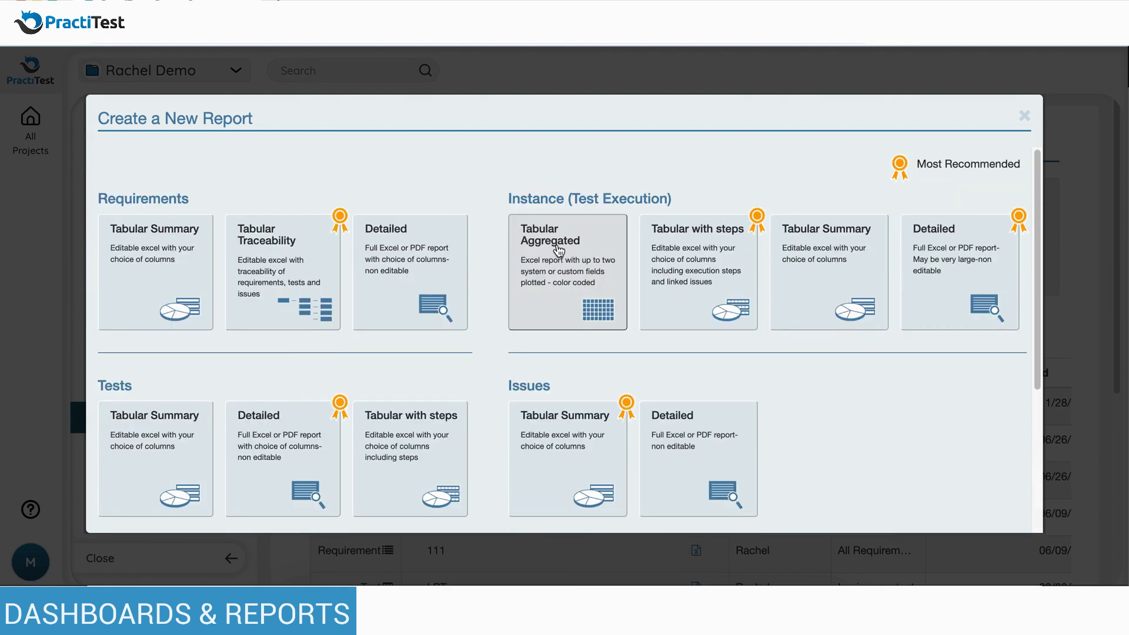
click(537, 275)
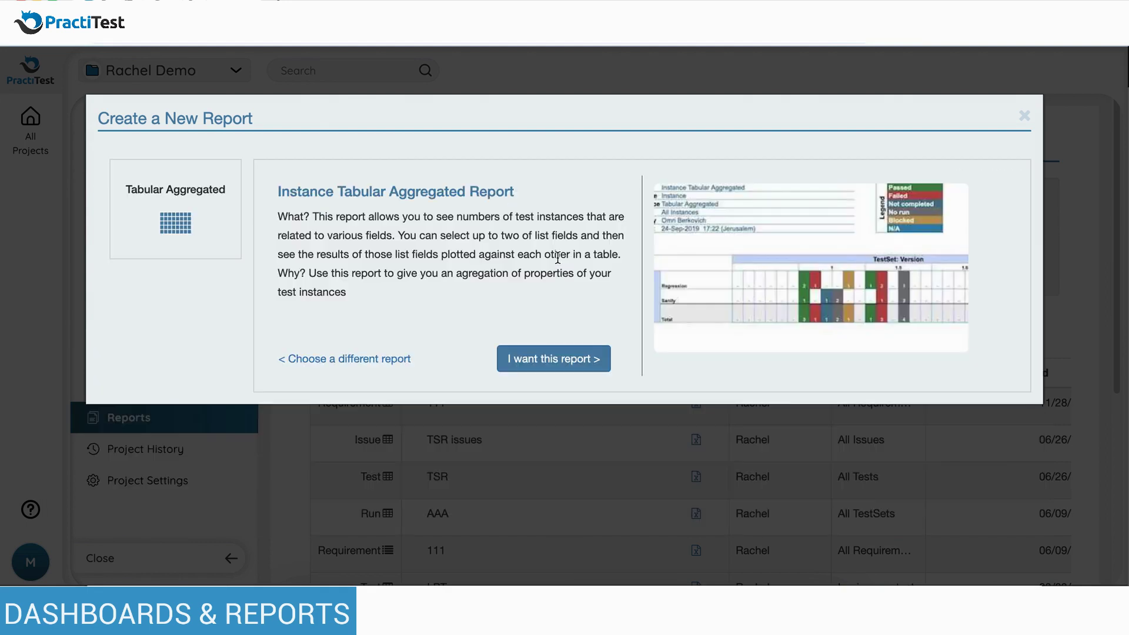
click(483, 430)
click(998, 559)
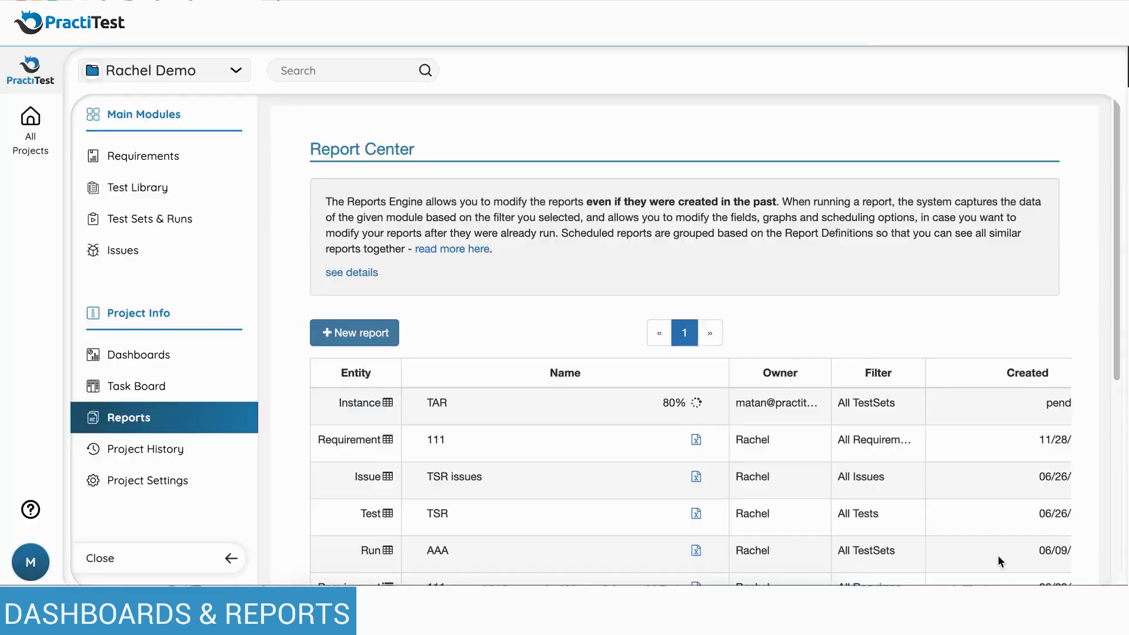
click(700, 411)
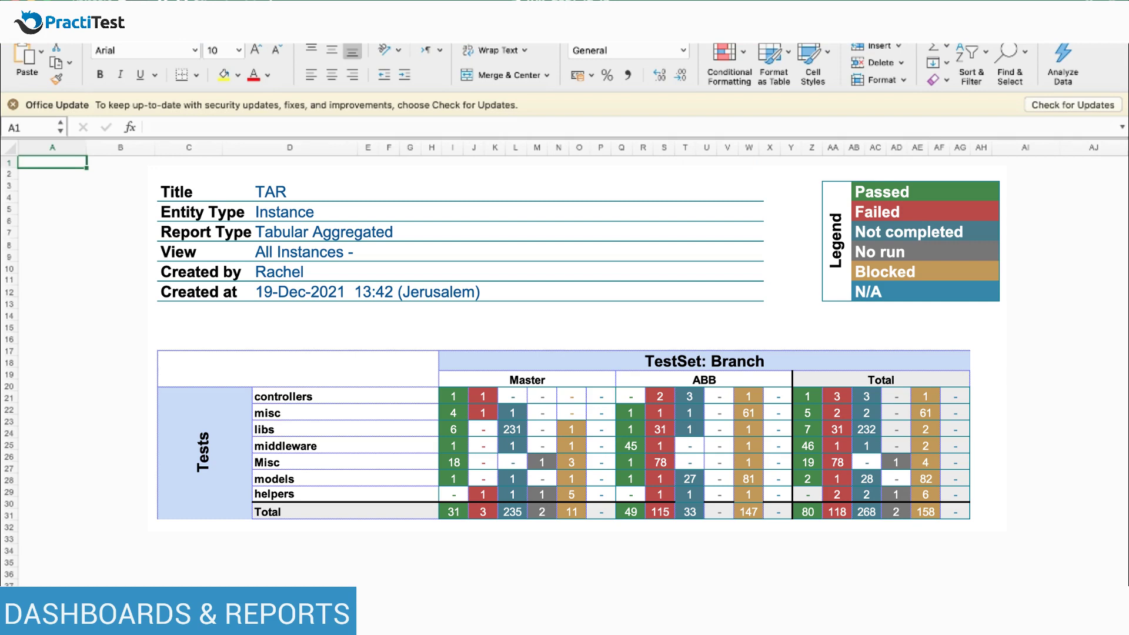